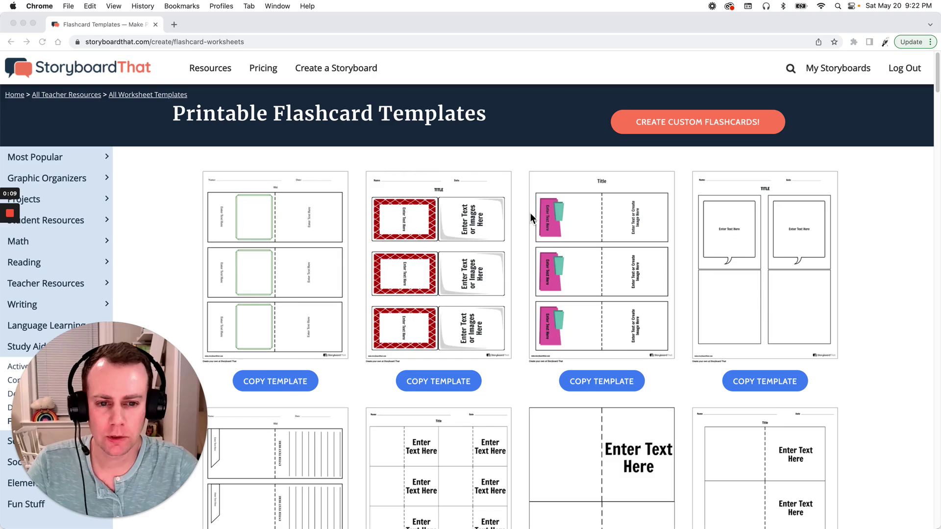
Scroll the Printable Flashcard Templates page to find the three-row template with text on the right
scroll(519, 250, "down", 5)
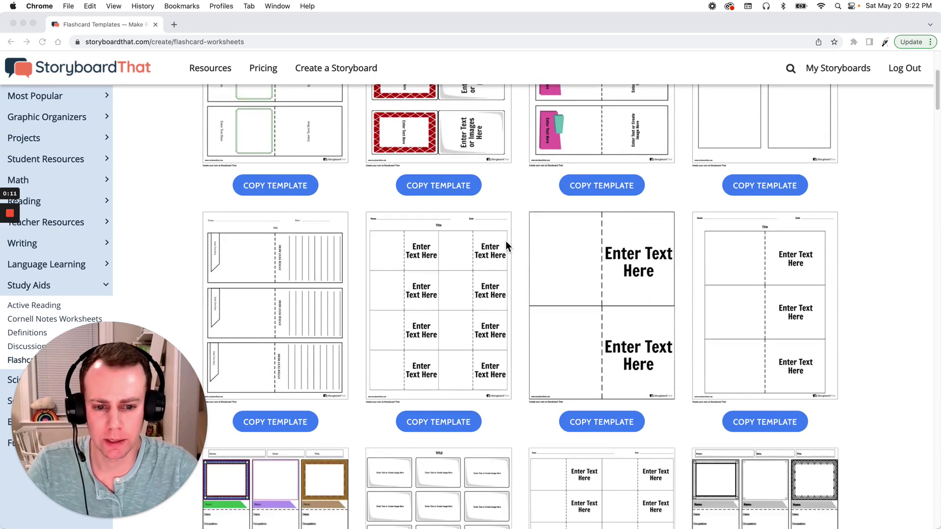
scroll(506, 245, "down", 4)
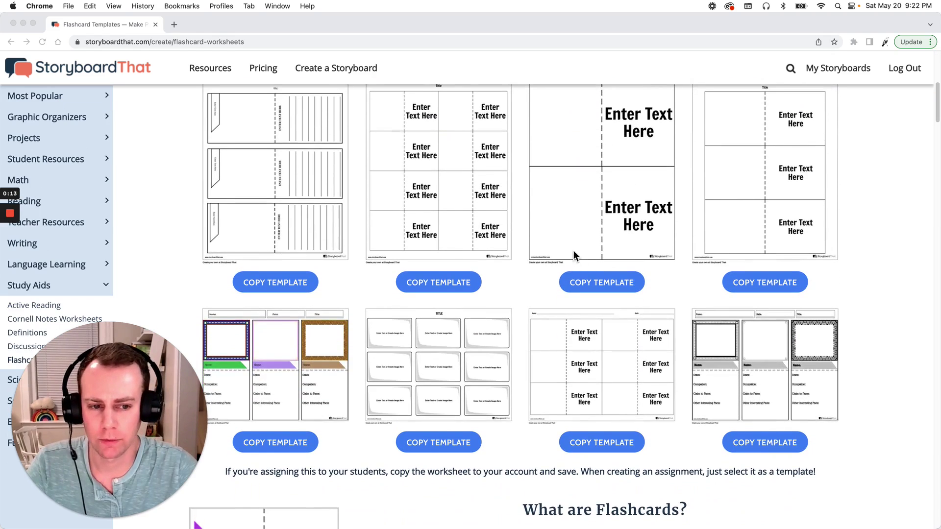
scroll(583, 257, "up", 2)
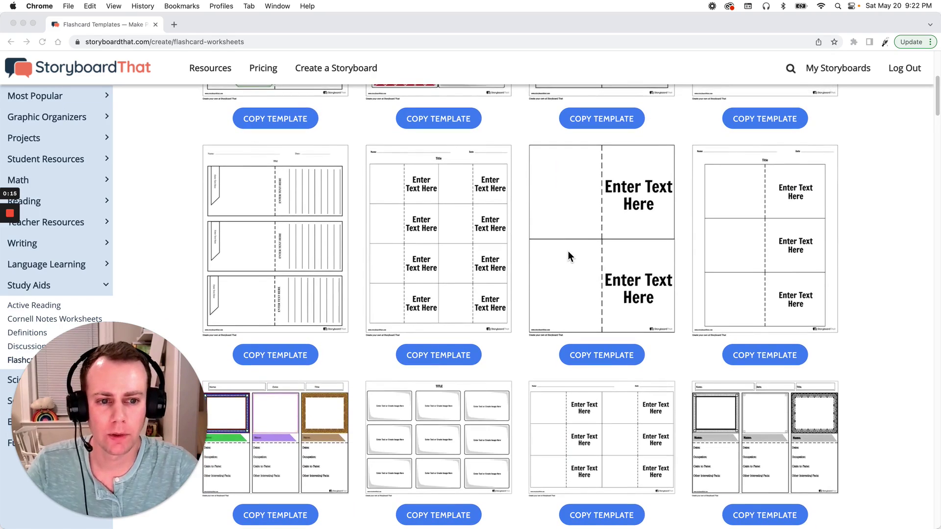
scroll(569, 252, "up", 1)
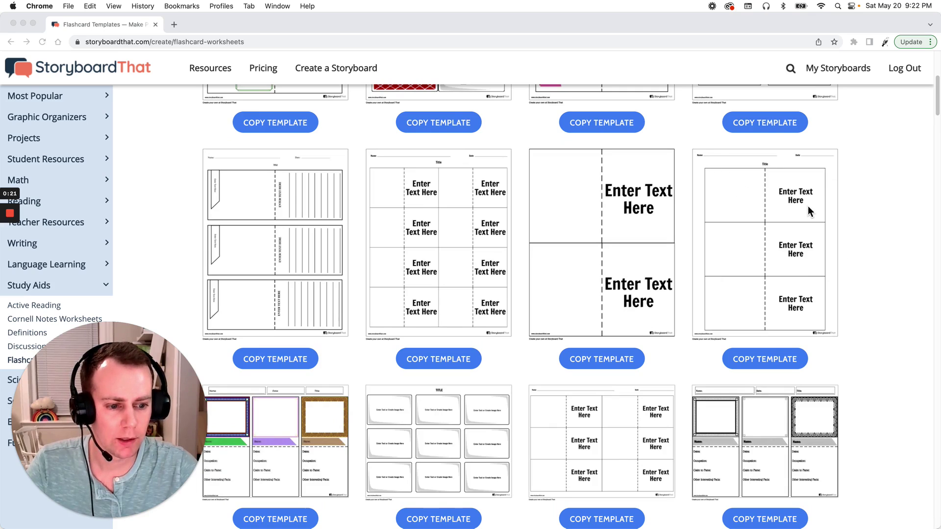
Copy the three-row template and title the new storyboard 'Template 1'
left_click(780, 357)
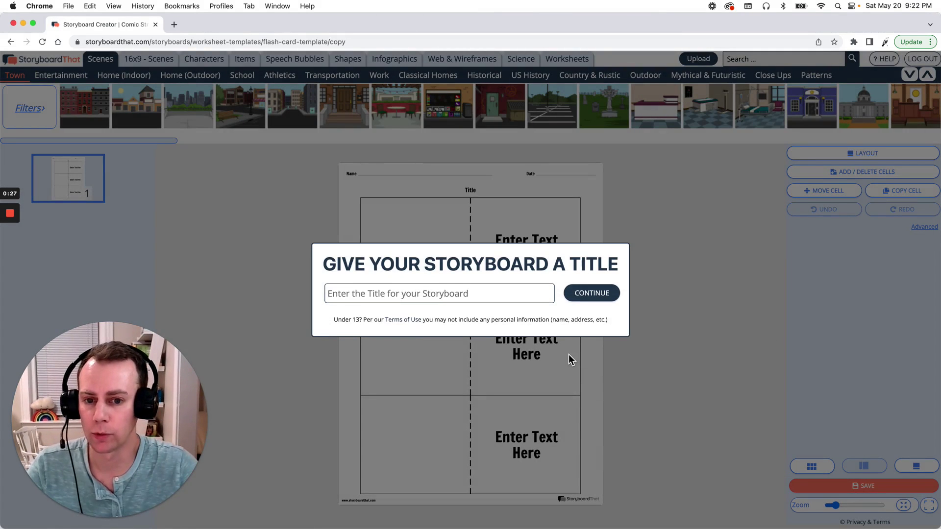
left_click(477, 300)
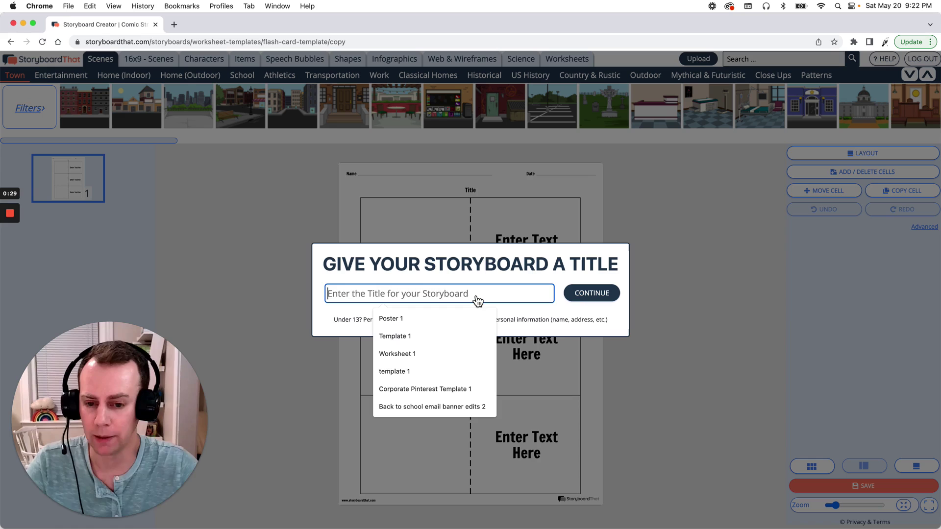
type("Template 1")
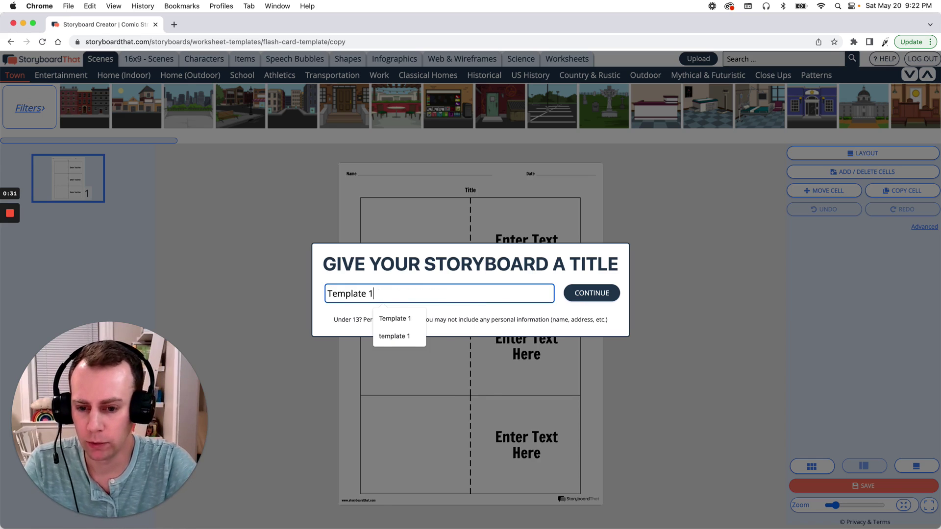
left_click(588, 296)
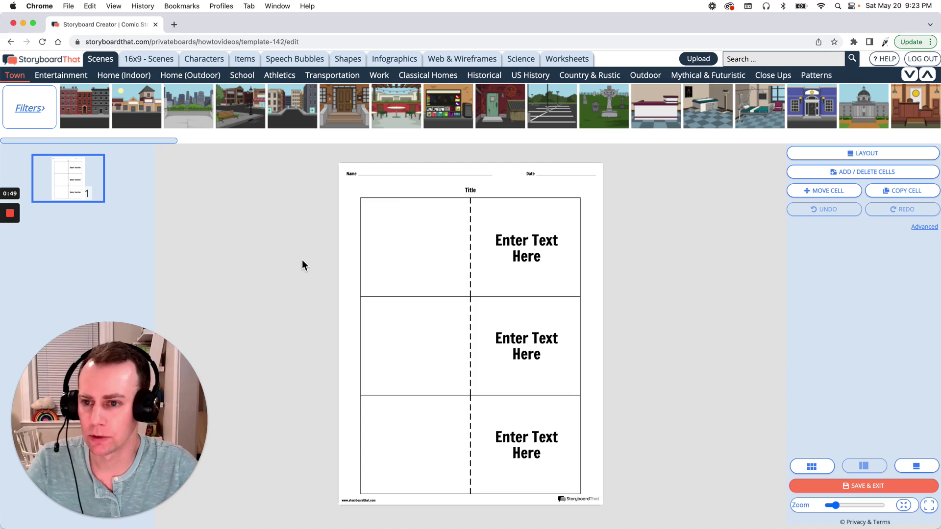
Drag the knight from the Medieval characters onto the flashcard page
left_click(204, 58)
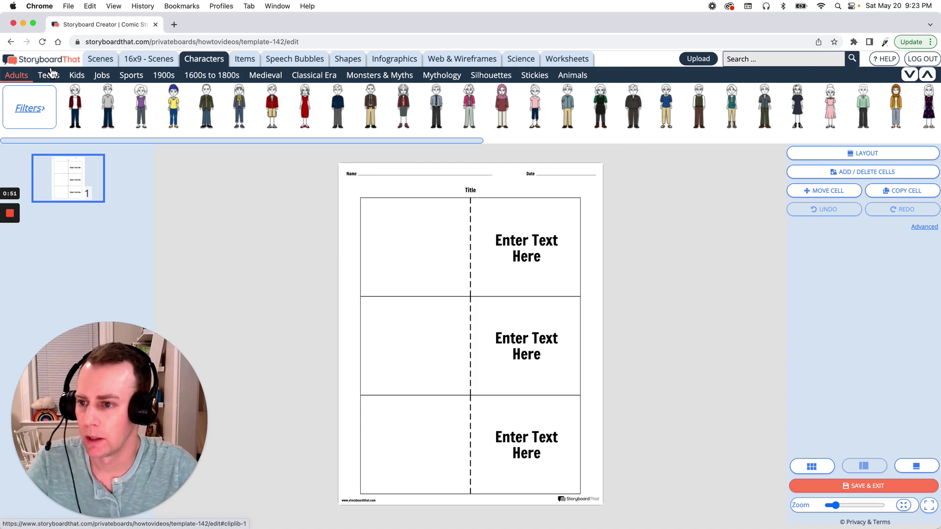
left_click(267, 77)
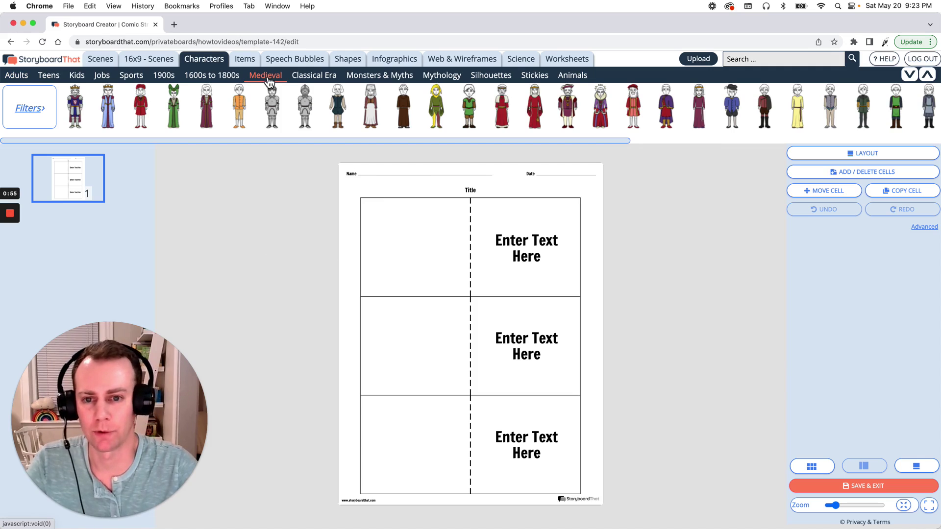
mouse_move(267, 112)
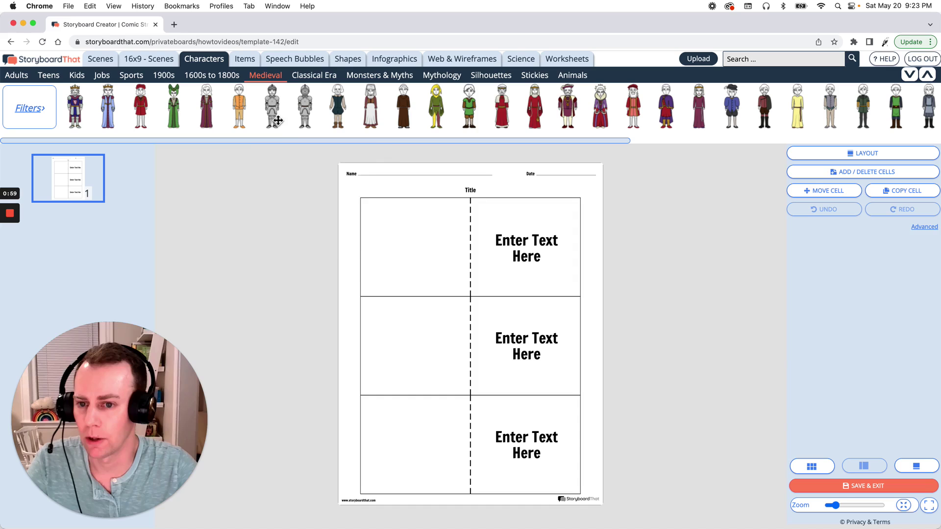
left_click_drag(272, 108, 422, 257)
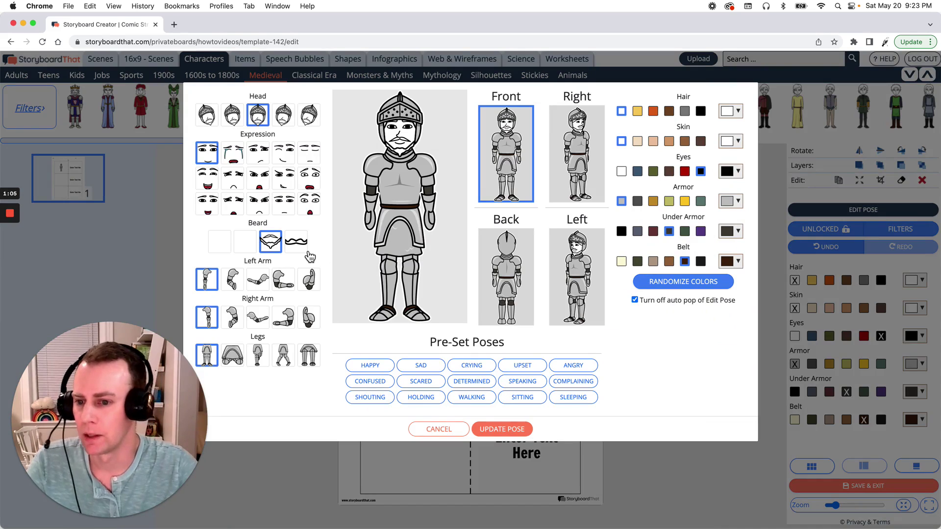
Pose the knight with right arm outstretched, left hand on hip, brown hair and beard, tan skin
left_click(208, 205)
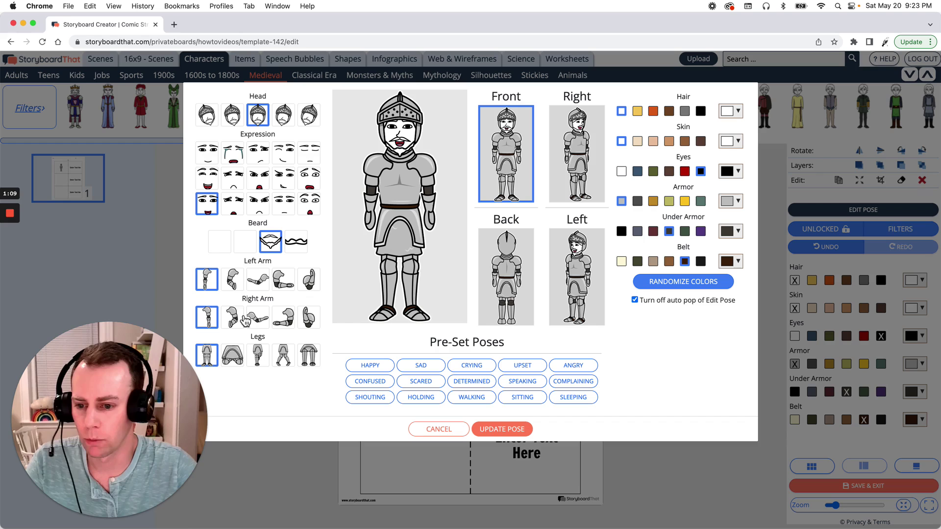
left_click(233, 281)
left_click(259, 321)
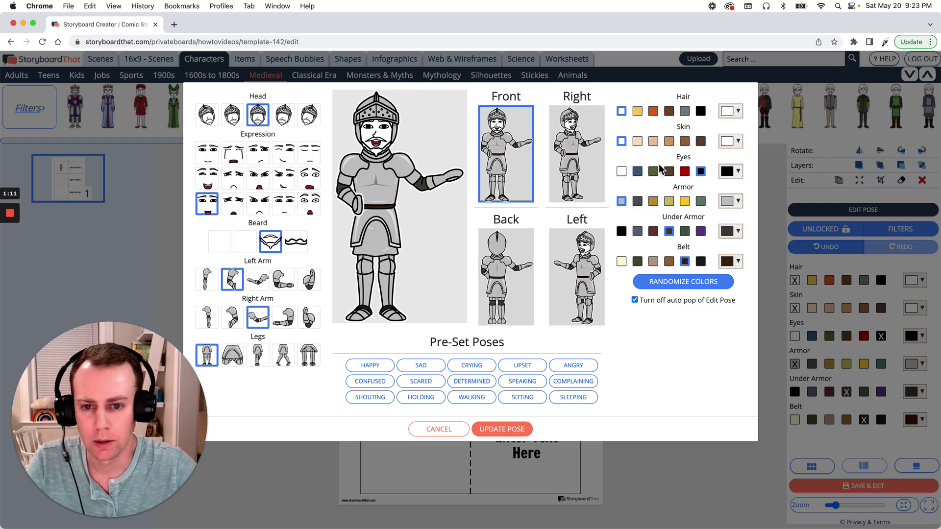
left_click(669, 111)
left_click(652, 142)
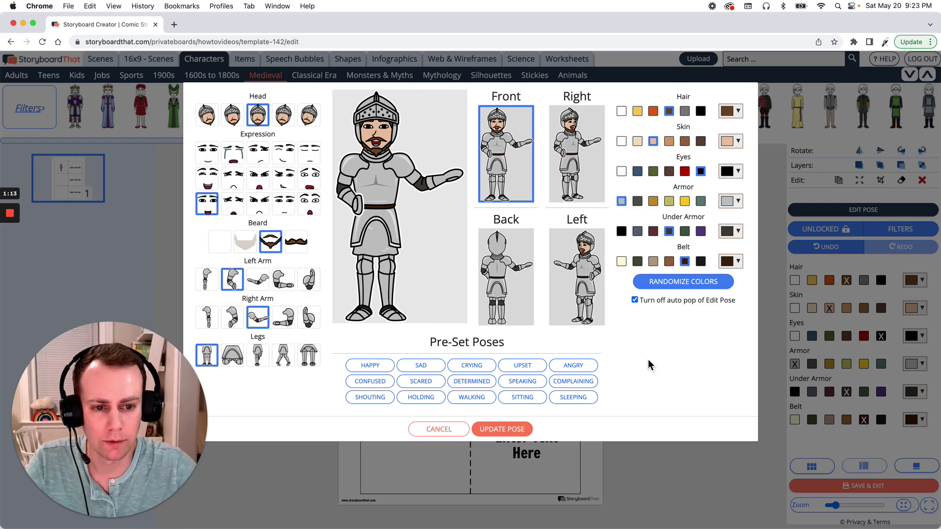
left_click(502, 429)
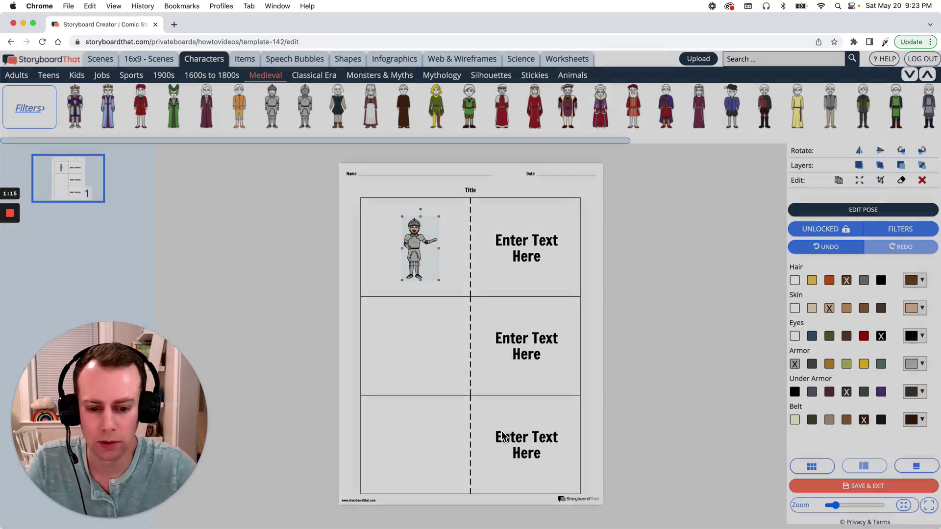
Move the knight into the top-left card and enlarge him to the card's height
left_click_drag(418, 245, 447, 210)
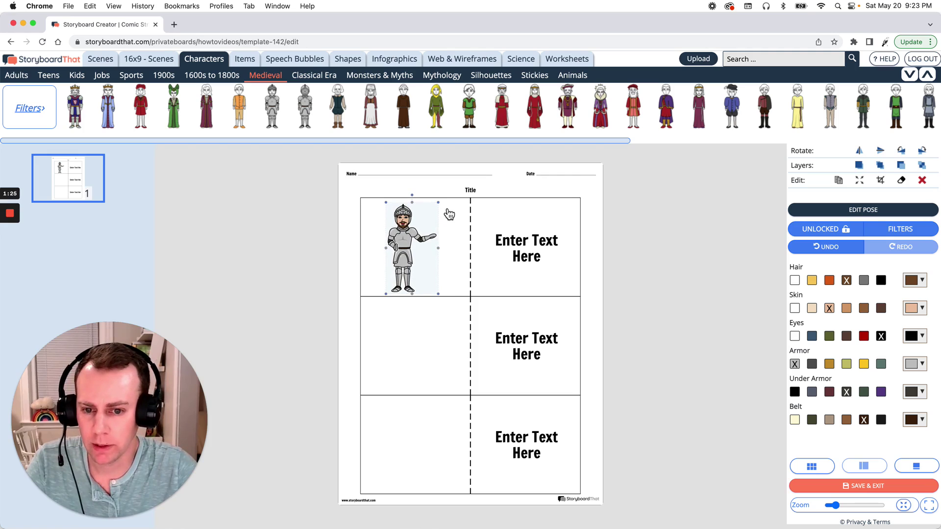
left_click_drag(408, 240, 417, 241)
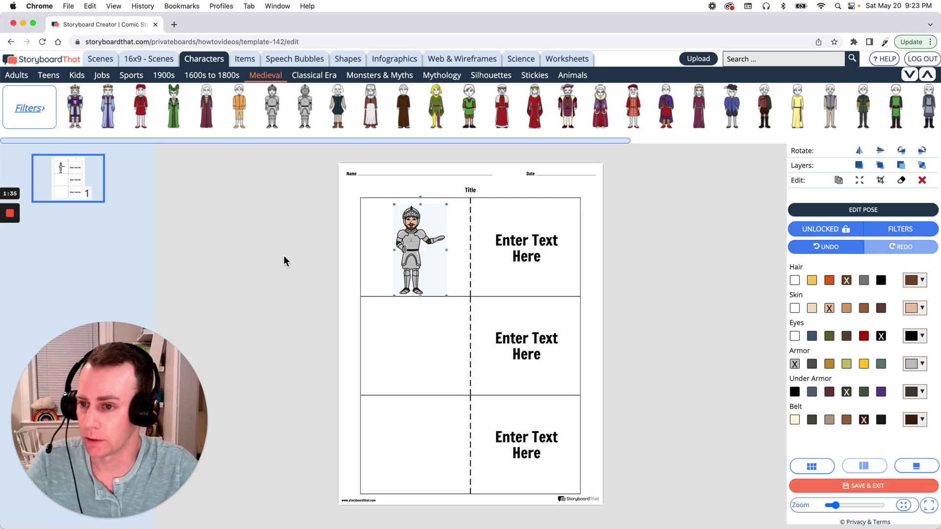
Place the queen in the bottom-left card with tilted head, hand raised to her face, tan skin
mouse_move(103, 100)
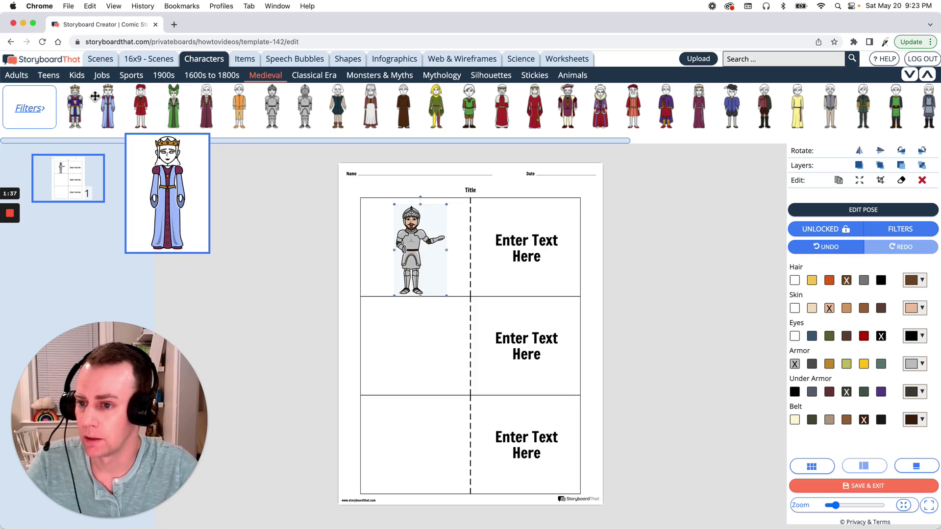
left_click_drag(107, 100, 406, 449)
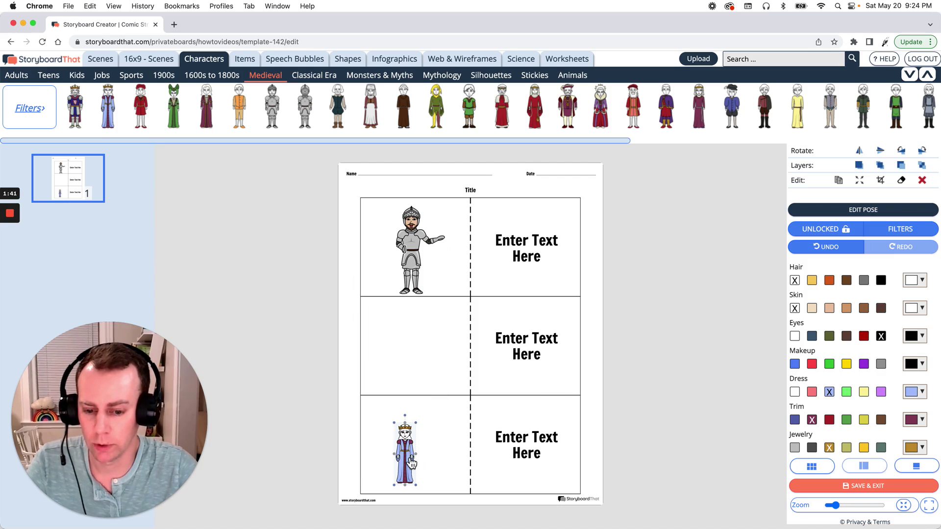
left_click(847, 213)
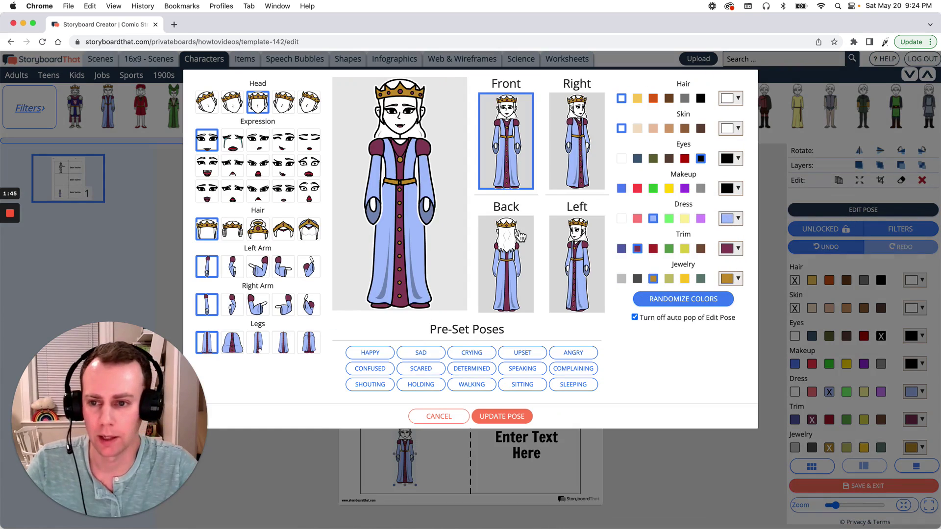
left_click(237, 109)
left_click(206, 198)
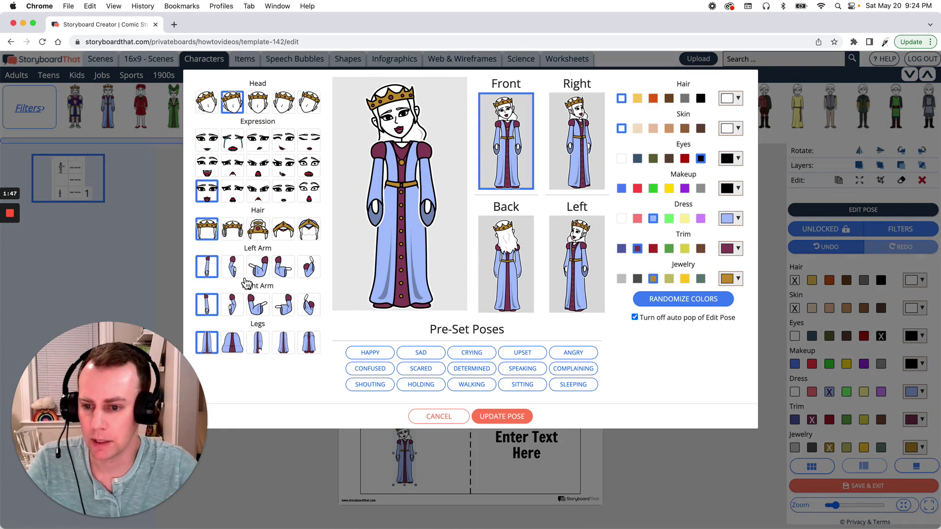
left_click(235, 270)
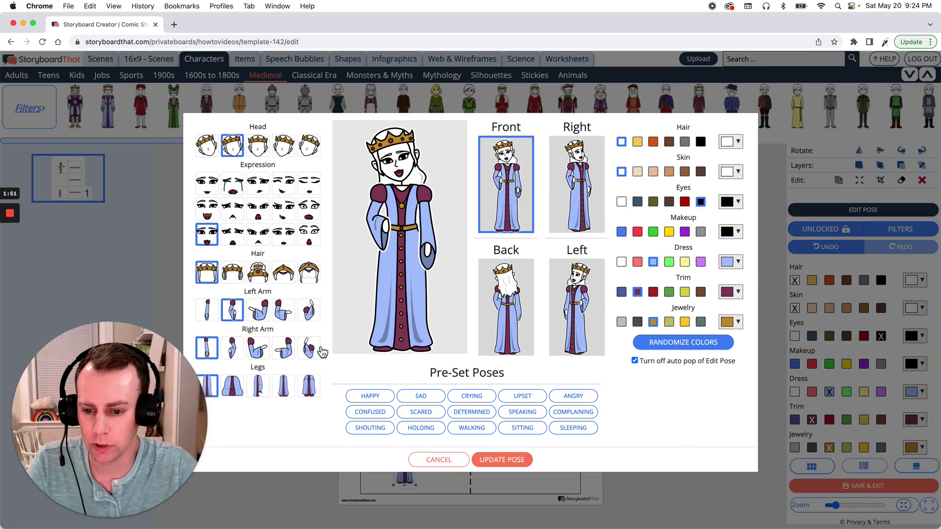
left_click(320, 350)
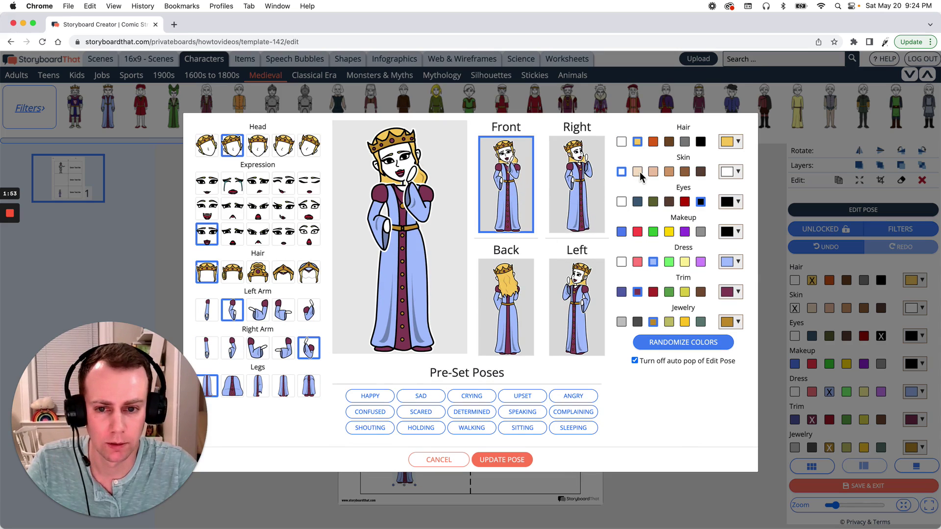
left_click(637, 172)
left_click(511, 460)
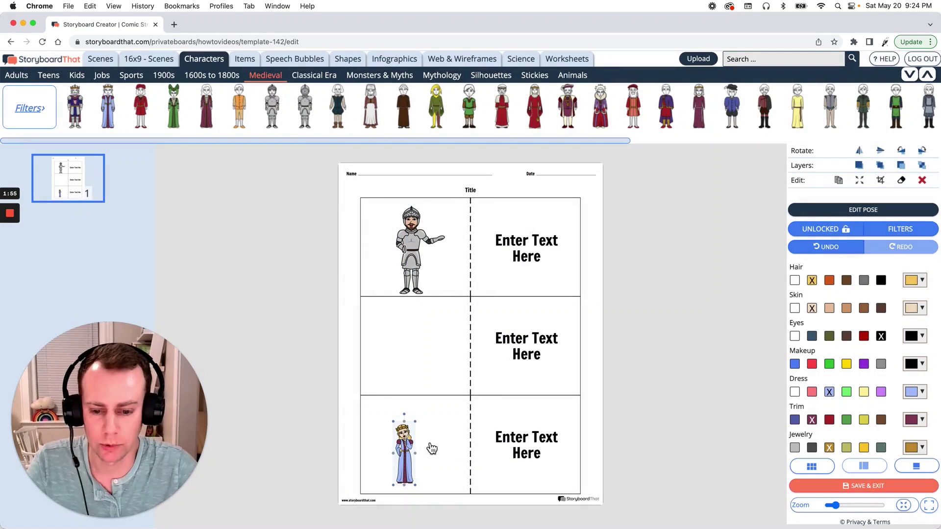
Enlarge the queen to fill the bottom card's height and shift her slightly right
left_click_drag(405, 464, 401, 466)
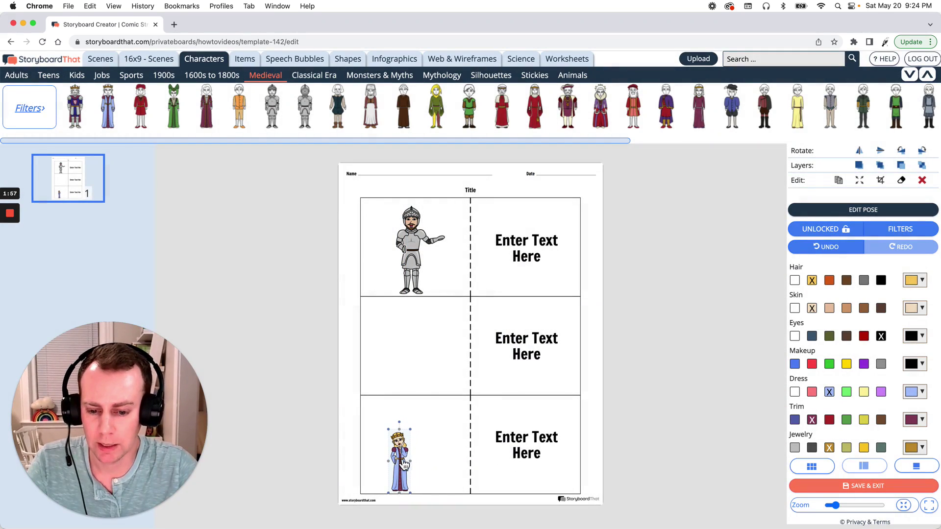
left_click_drag(414, 431, 434, 411)
left_click_drag(419, 450, 433, 452)
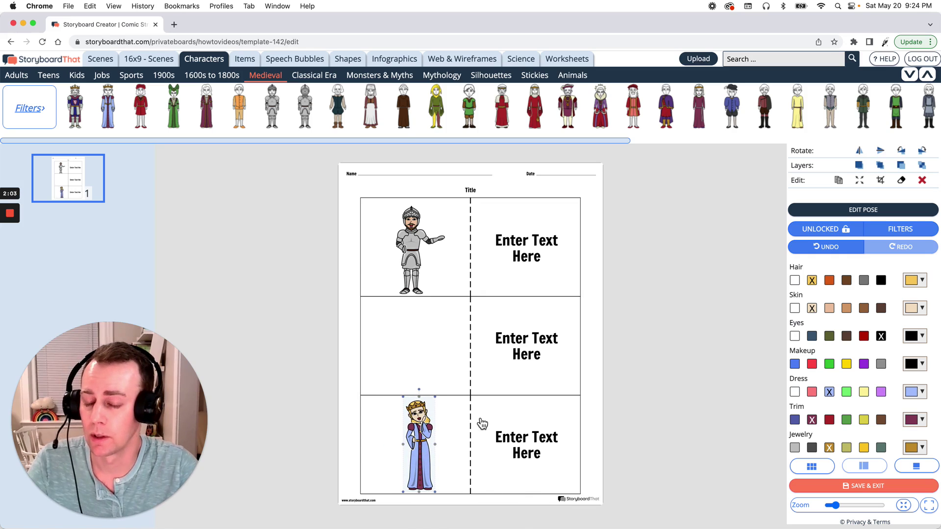
Search props for 'lance' and place the striped lance beside the knight's hand
left_click(244, 60)
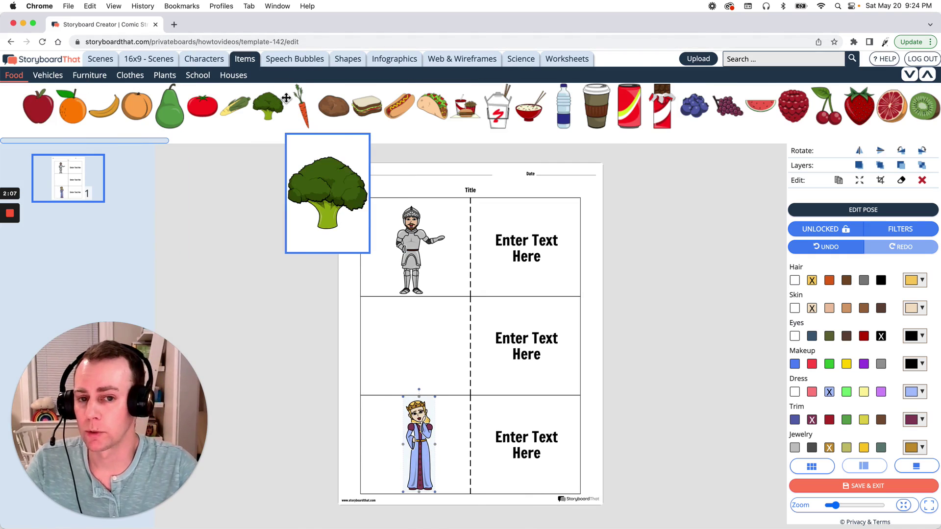
left_click(766, 61)
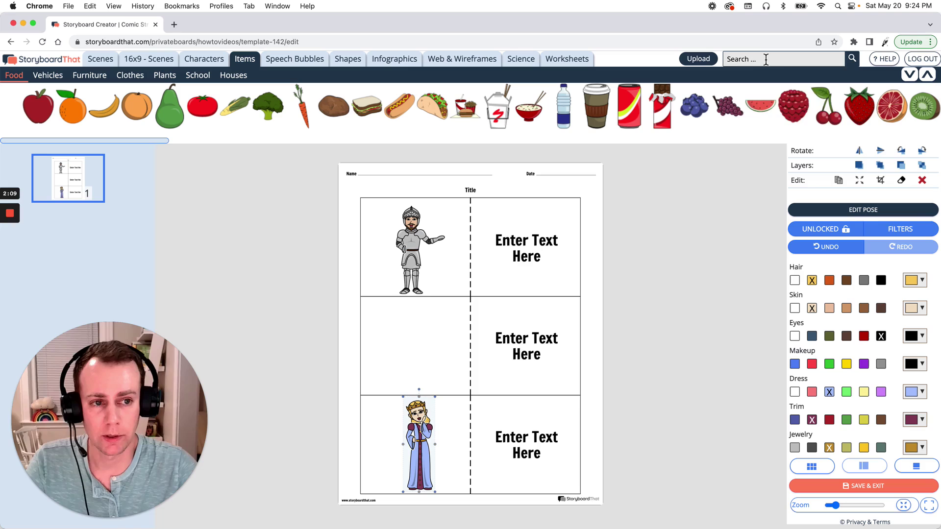
type("lance")
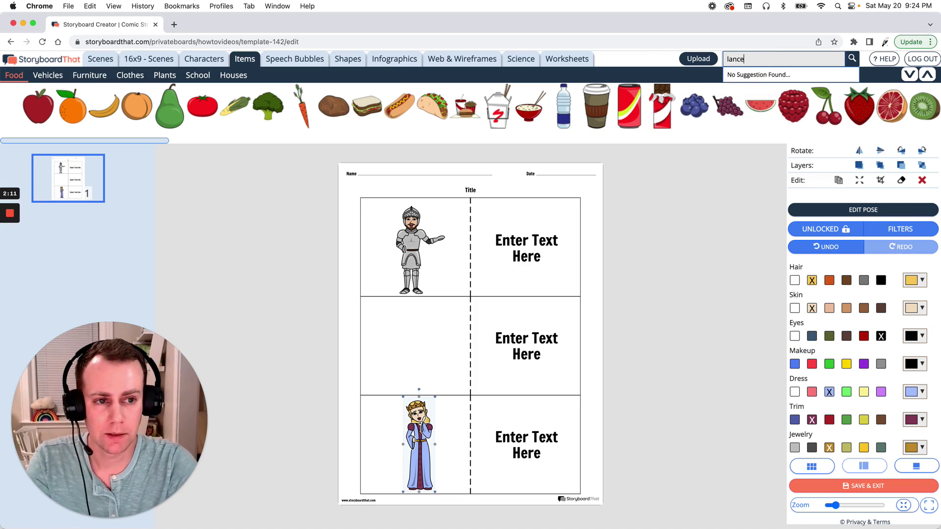
key("Return")
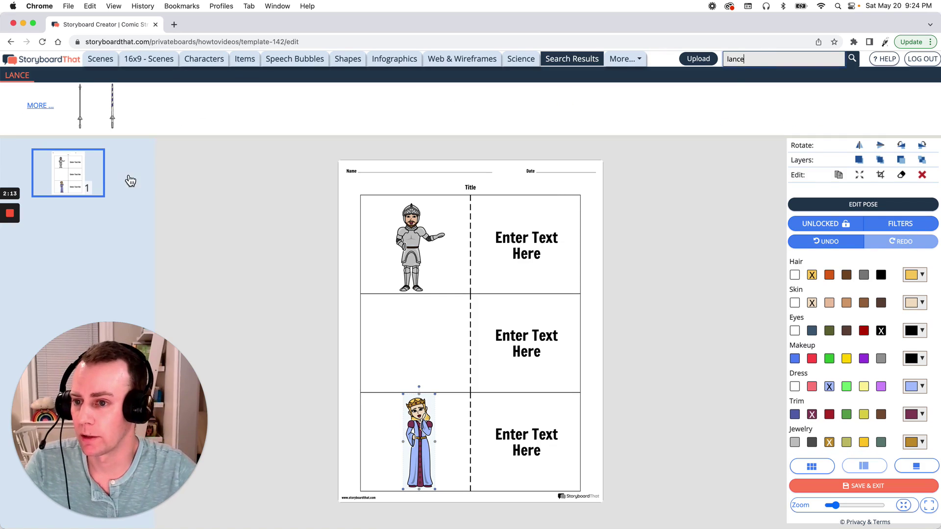
mouse_move(113, 111)
left_click_drag(136, 125, 279, 213)
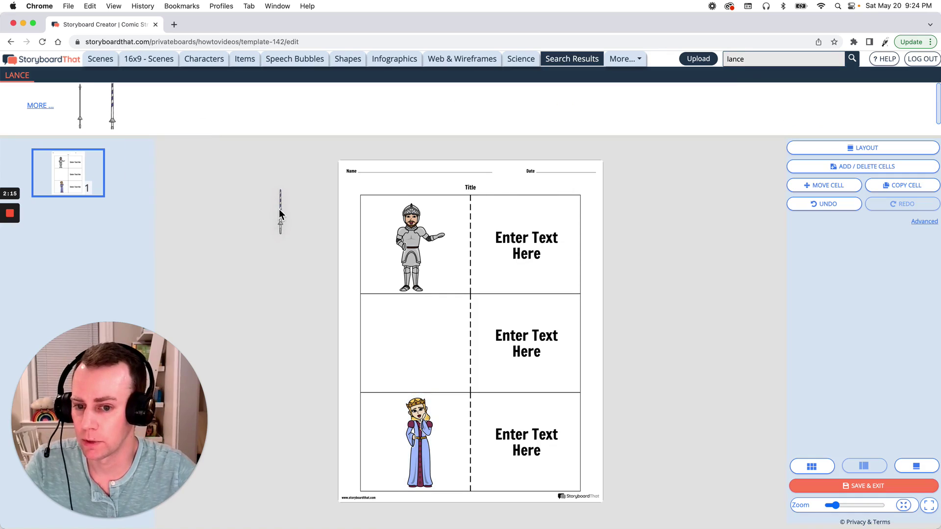
left_click_drag(420, 231, 458, 266)
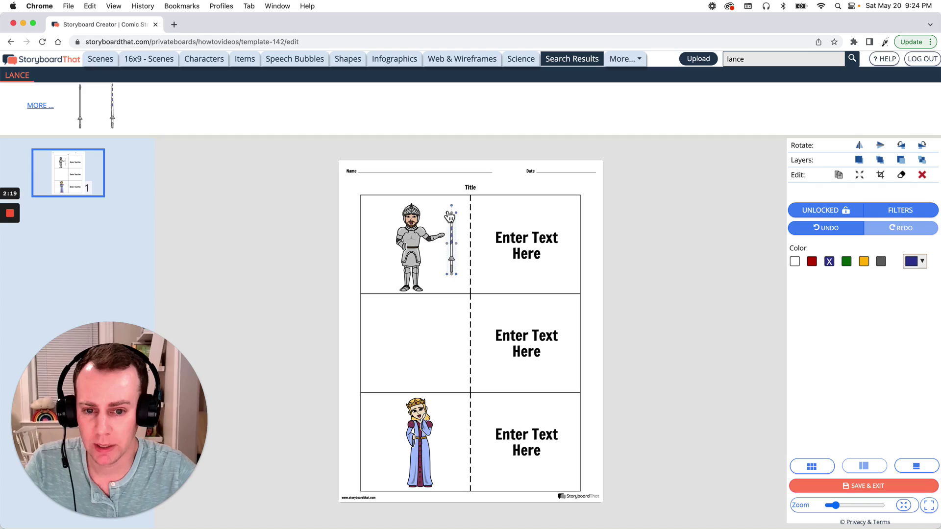
Stretch the lance taller and tilt it diagonally into the knight's outstretched hand
left_click_drag(447, 214, 433, 193)
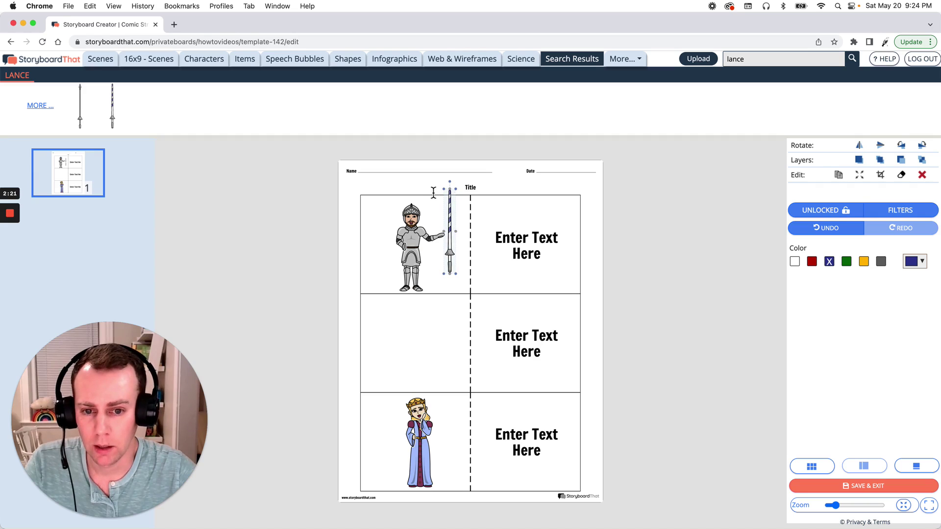
left_click_drag(456, 260, 446, 259)
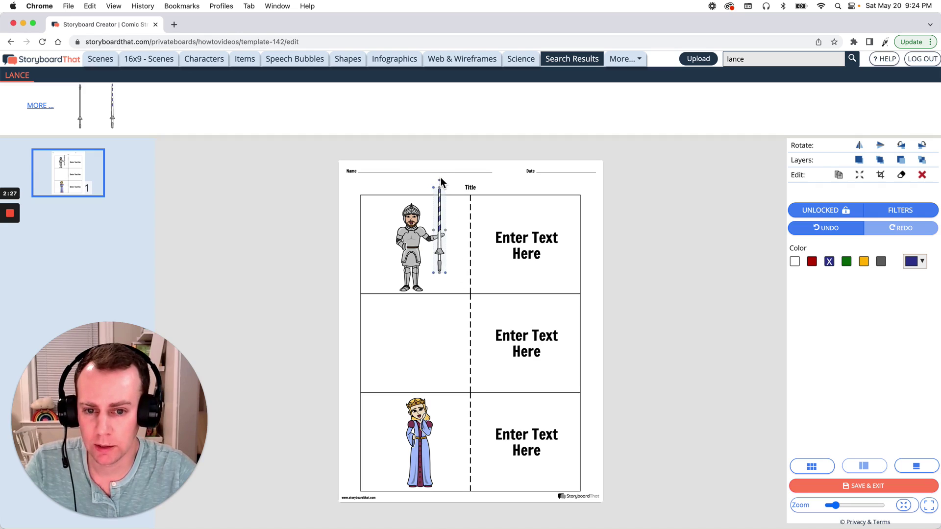
left_click_drag(443, 187, 411, 179)
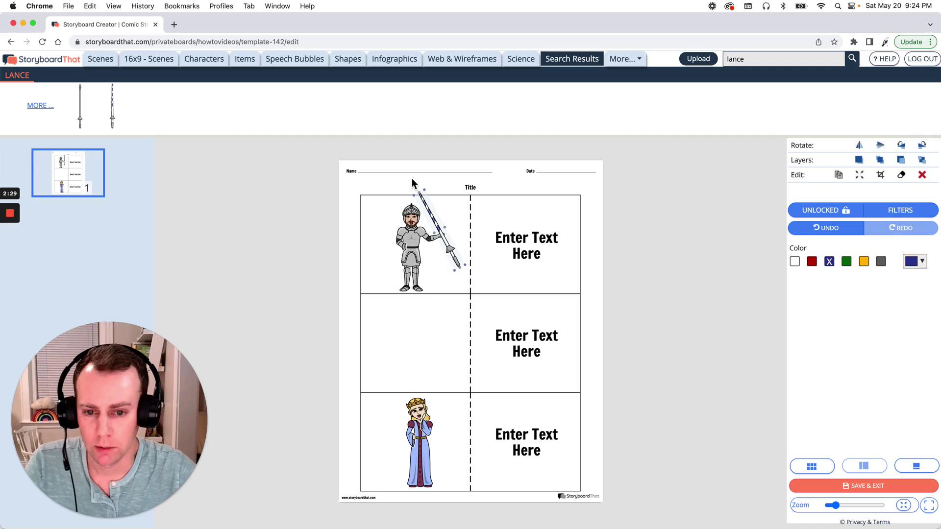
left_click_drag(455, 258, 439, 239)
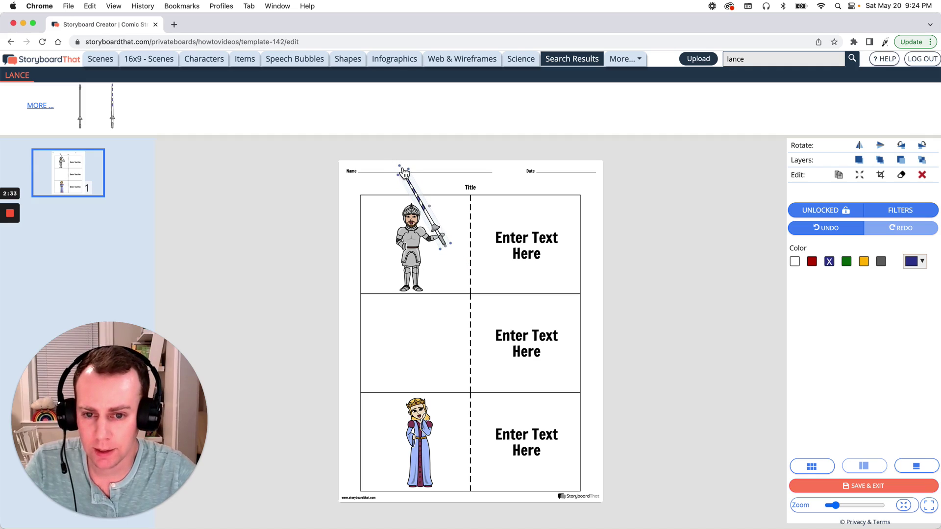
left_click_drag(403, 171, 399, 173)
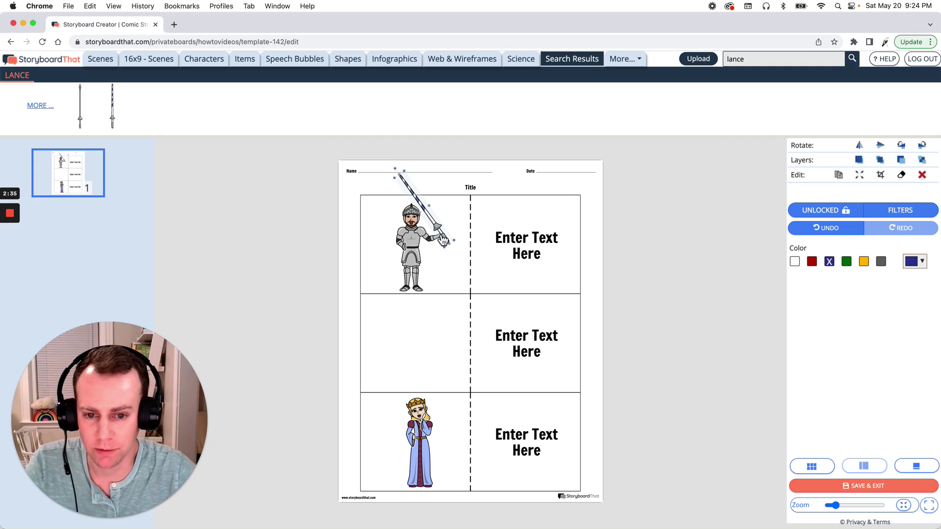
left_click_drag(441, 236, 437, 236)
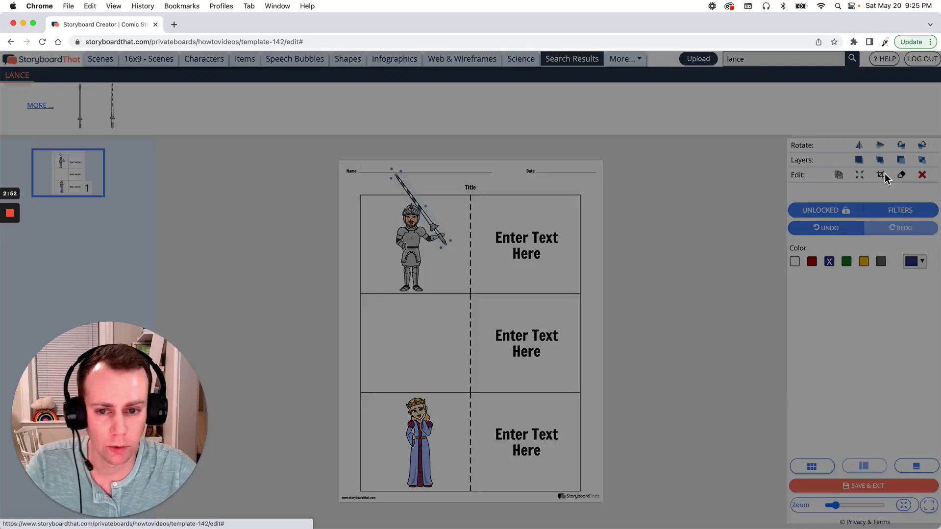
Use Advanced Crop to trim the lance at the top cell's upper edge
left_click(882, 174)
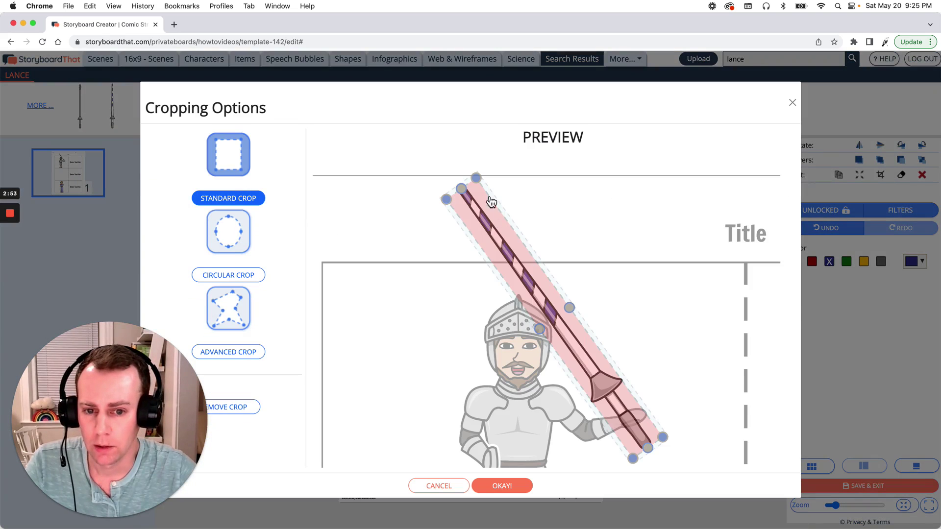
left_click_drag(464, 188, 427, 188)
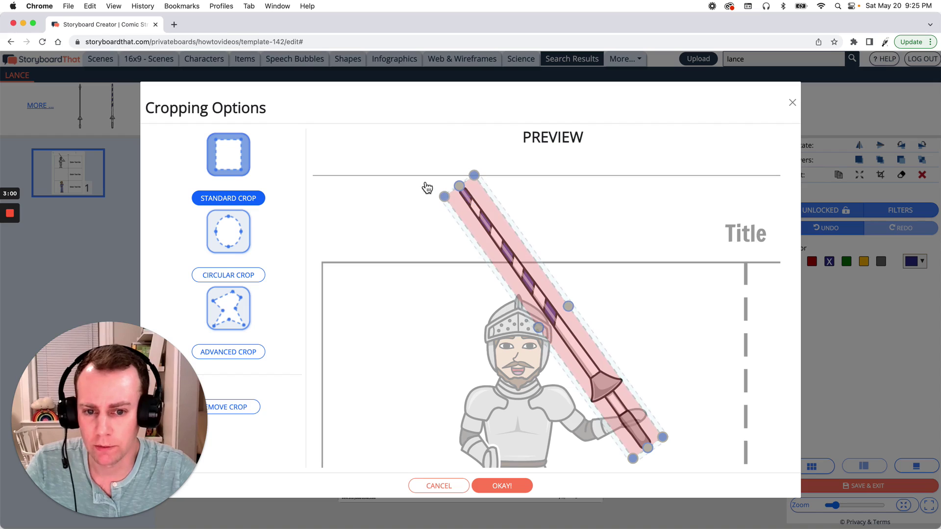
left_click(255, 357)
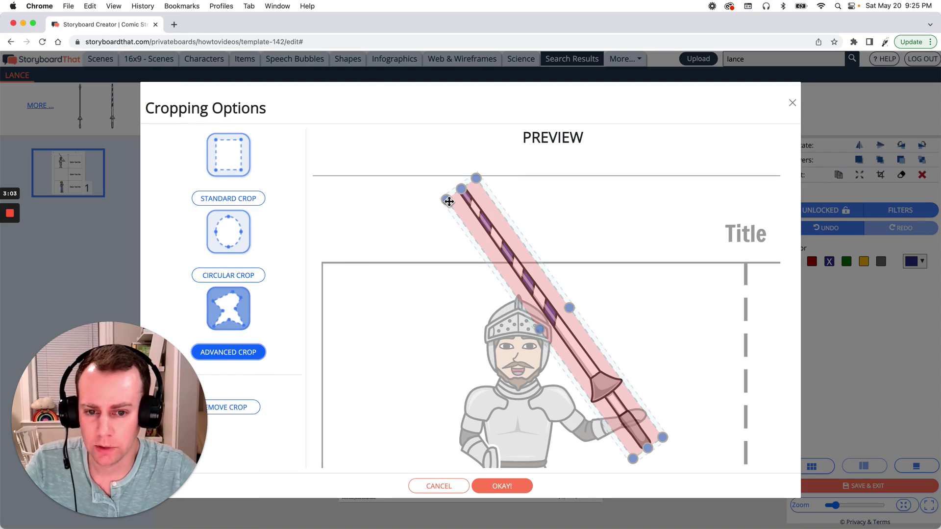
left_click_drag(449, 202, 492, 259)
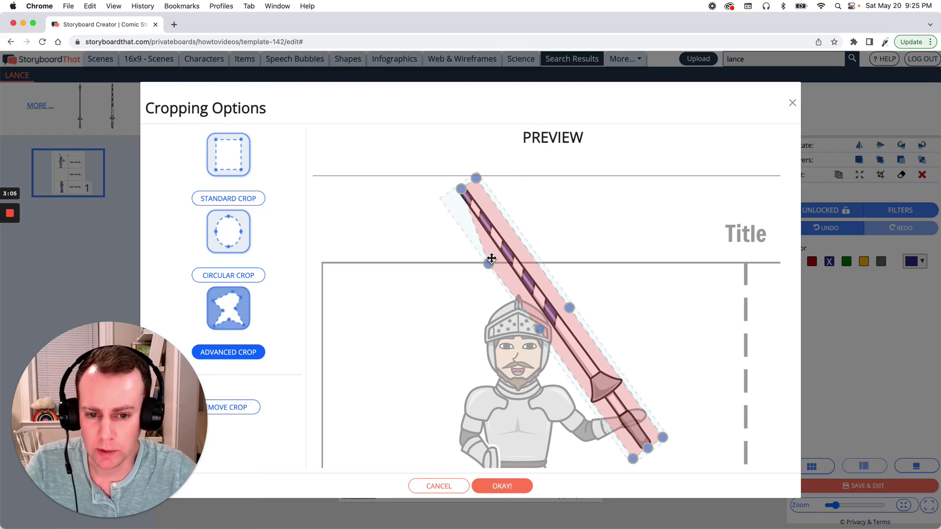
left_click_drag(460, 188, 528, 264)
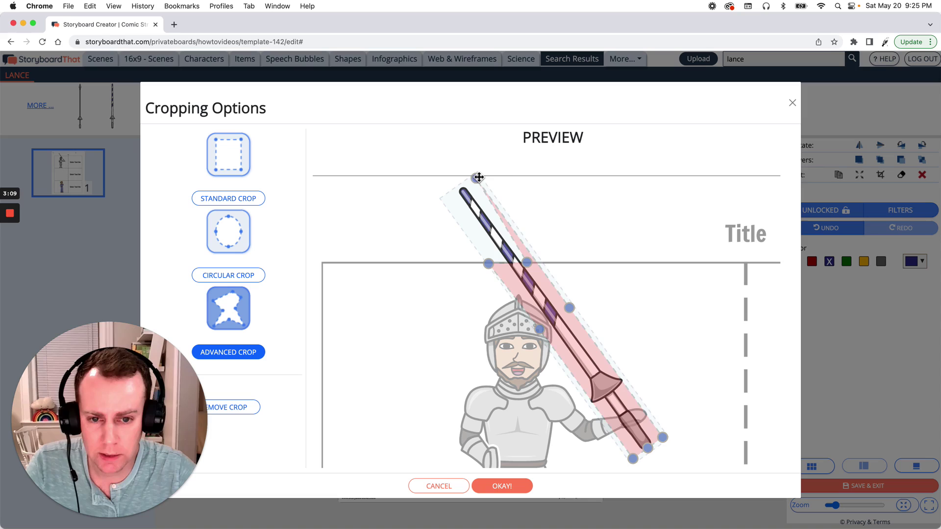
left_click_drag(479, 177, 549, 262)
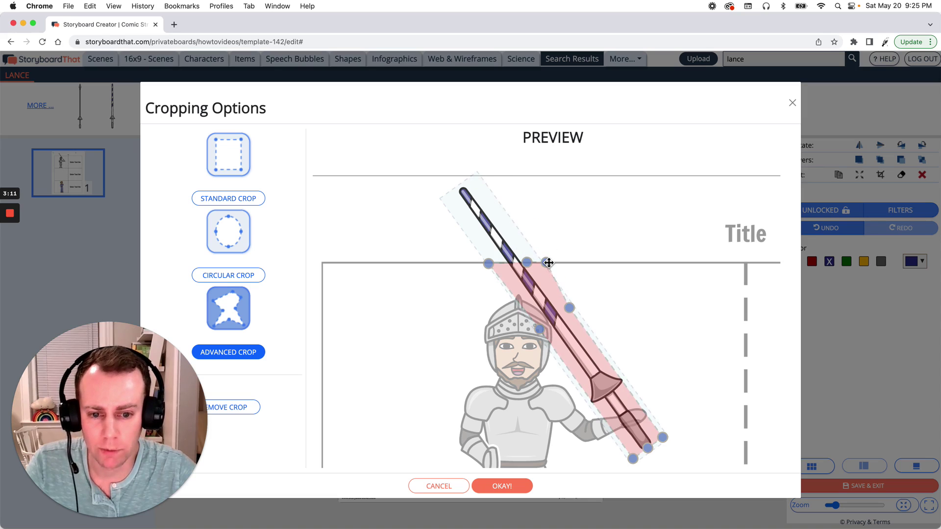
left_click(500, 487)
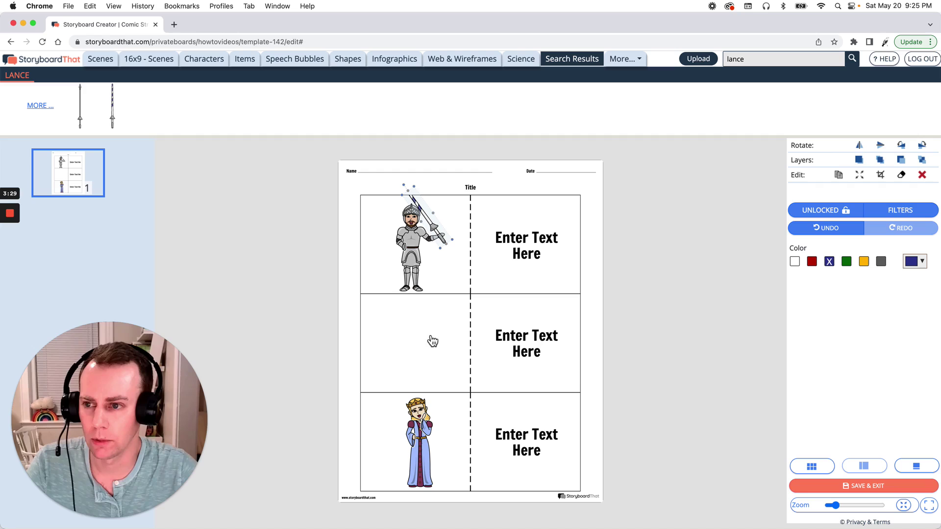
Add the pink-roofed castle from Mythical & Futuristic scenes and shrink it into the middle-left cell
left_click(106, 62)
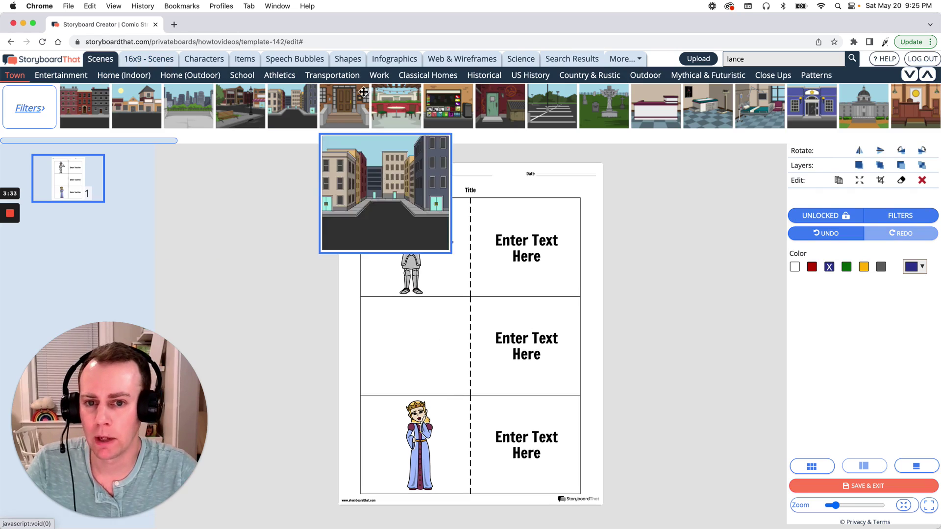
left_click(480, 81)
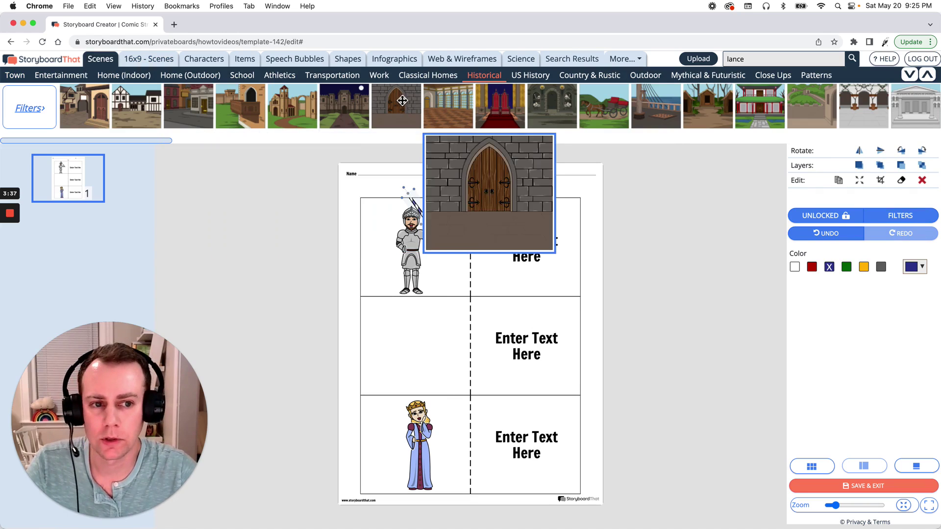
left_click(703, 77)
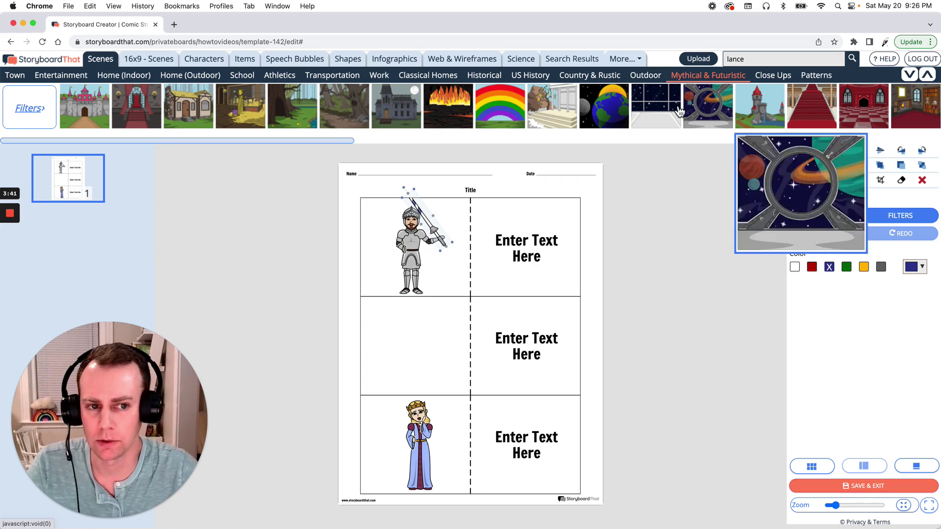
mouse_move(654, 118)
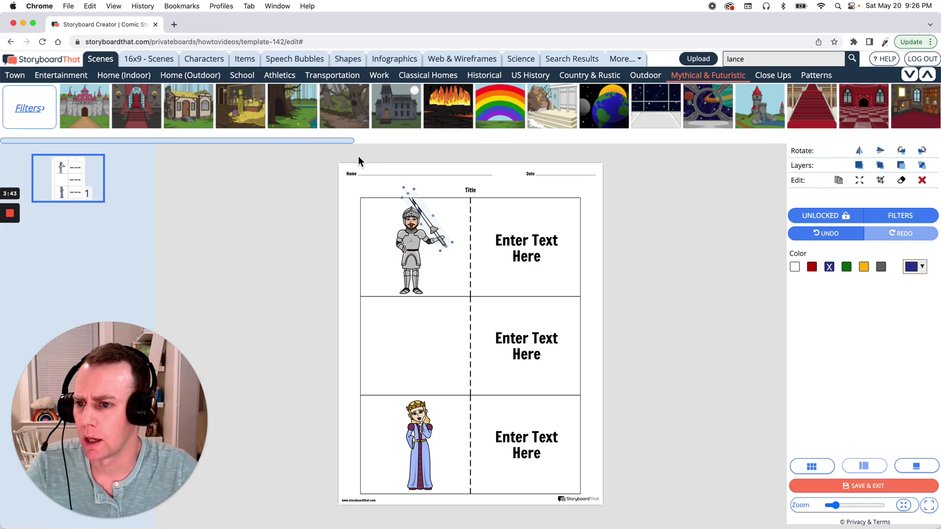
left_click_drag(81, 105, 392, 350)
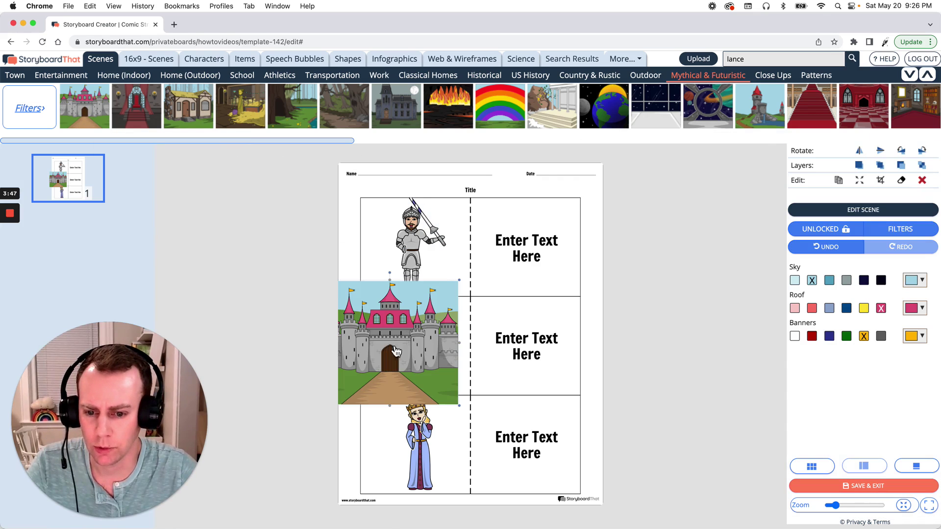
left_click_drag(374, 320, 398, 327)
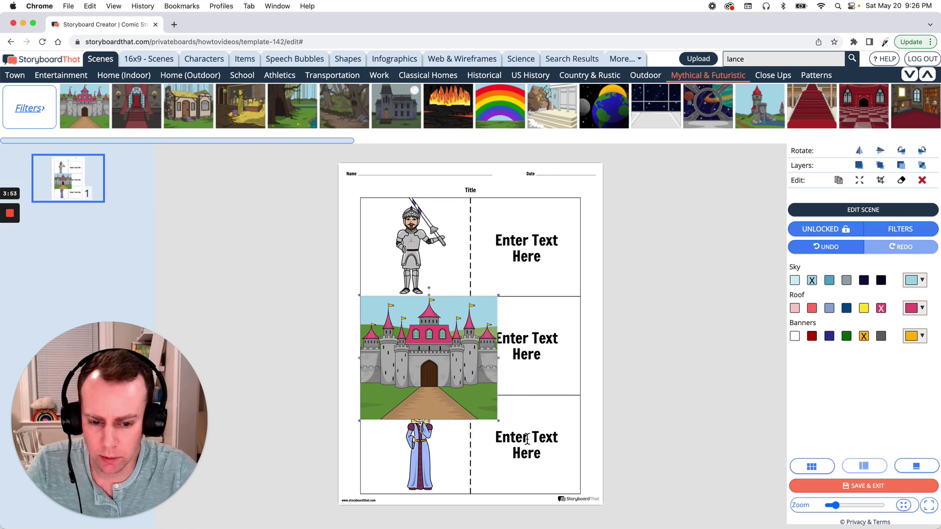
left_click_drag(499, 422, 473, 398)
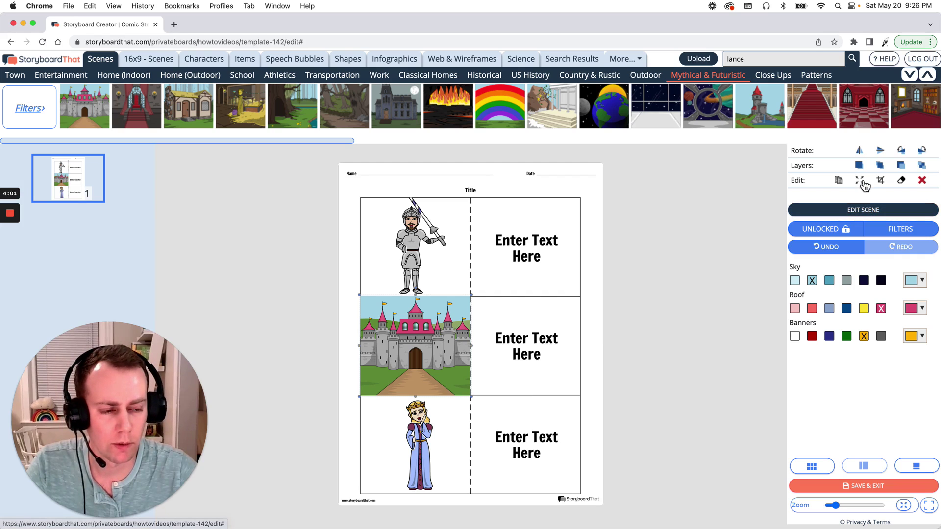
Cancel the Stretch to Fill Options and deselect the castle scene
left_click(862, 181)
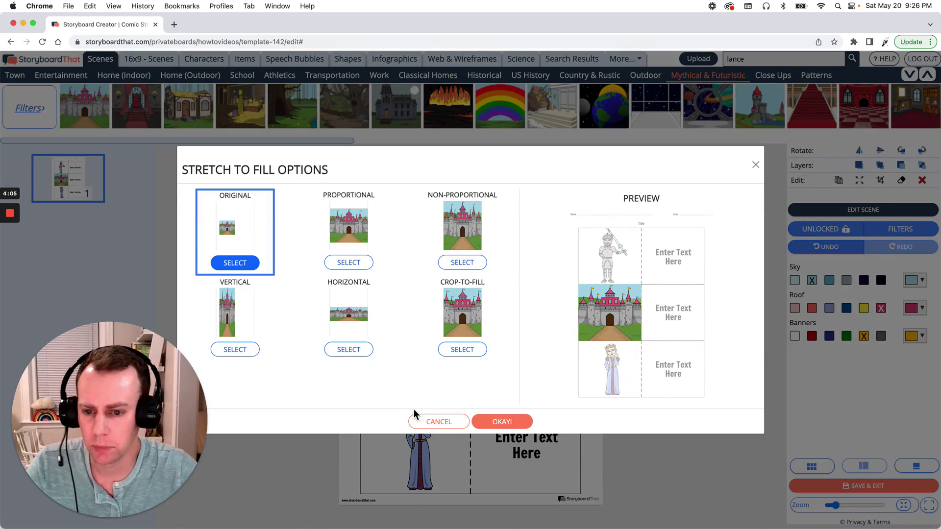
left_click(432, 426)
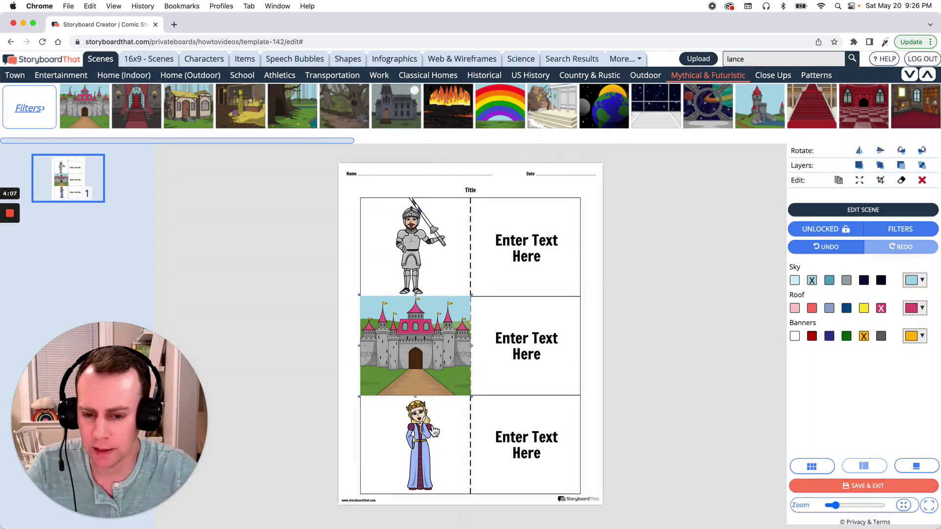
left_click(606, 365)
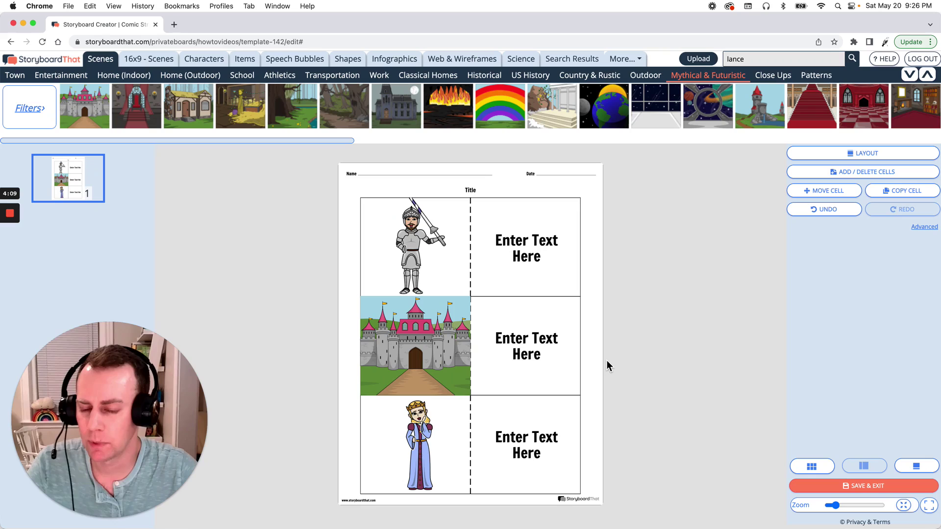
Overwrite the three 'Enter Text Here' boxes with 'Knight', 'Castle' and 'Queen', top to bottom
left_click(527, 267)
double_click(534, 260)
left_click(540, 263)
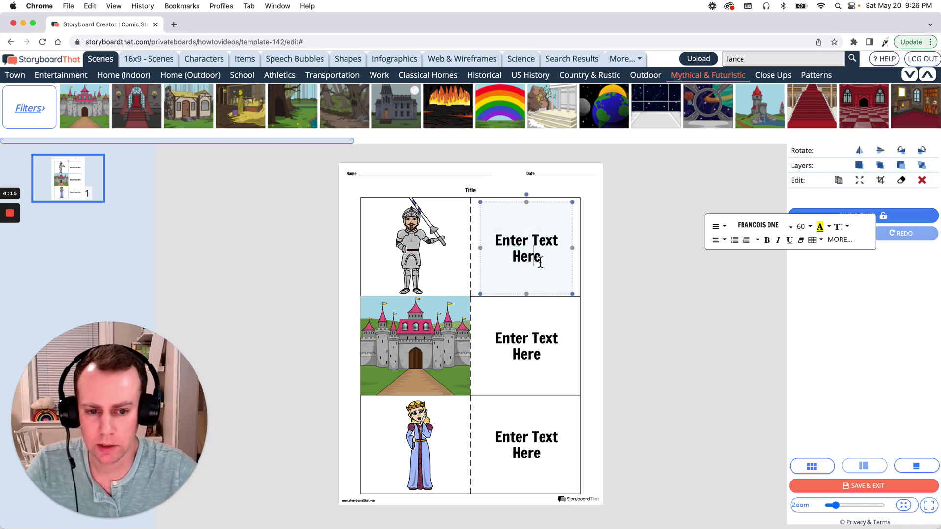
left_click_drag(540, 263, 471, 244)
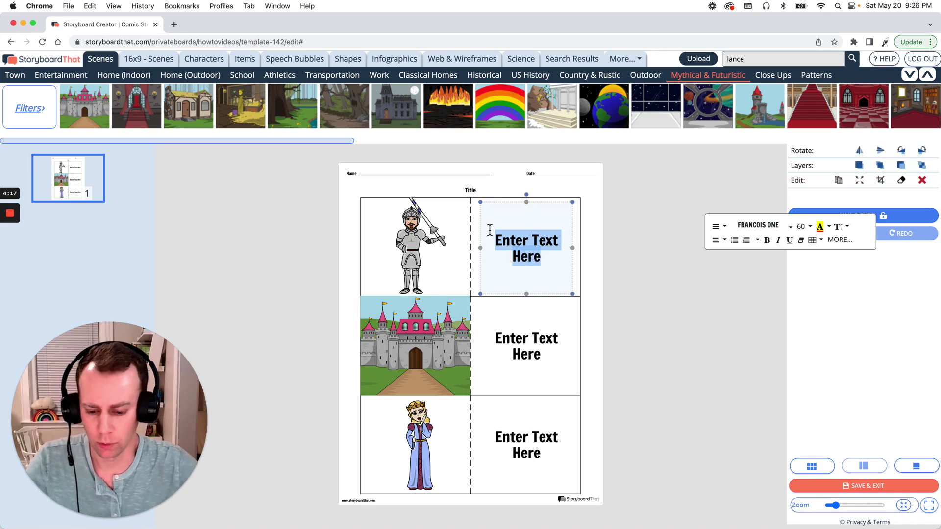
type("Knight")
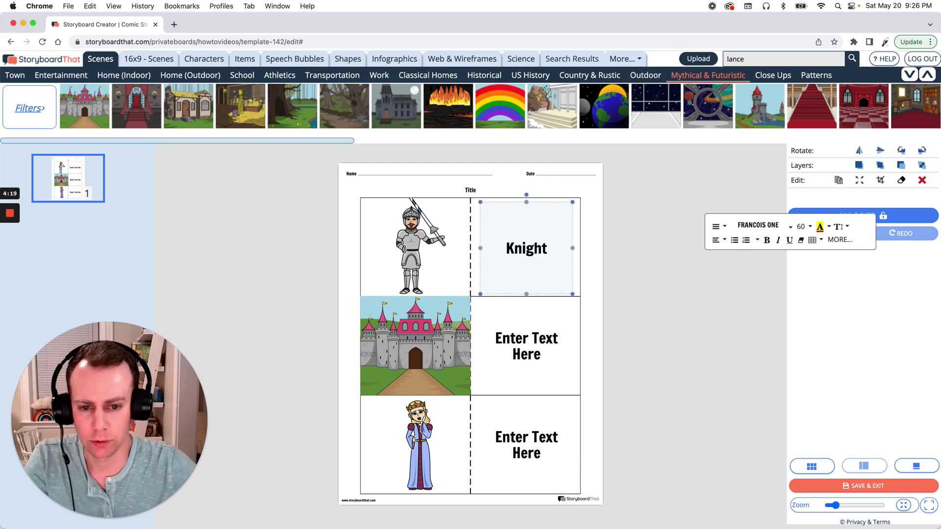
left_click(546, 354)
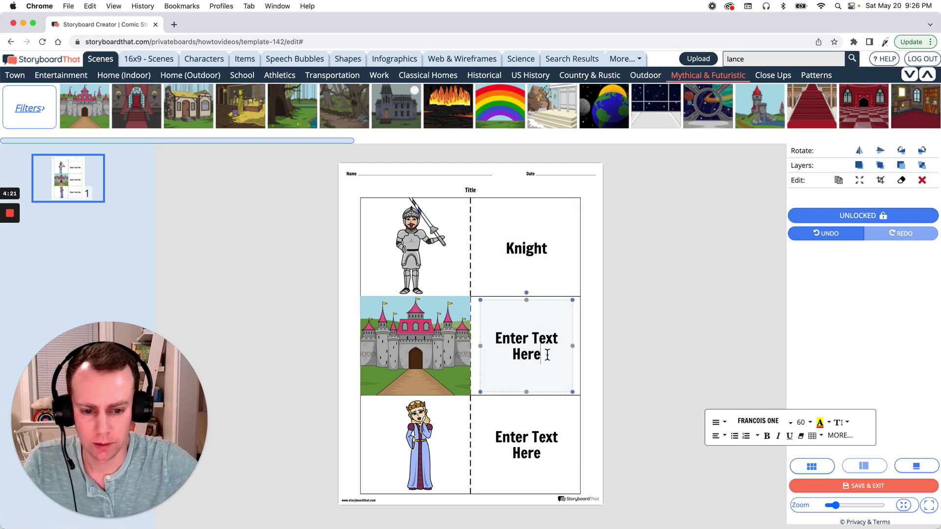
left_click_drag(544, 353, 490, 343)
type("Castle")
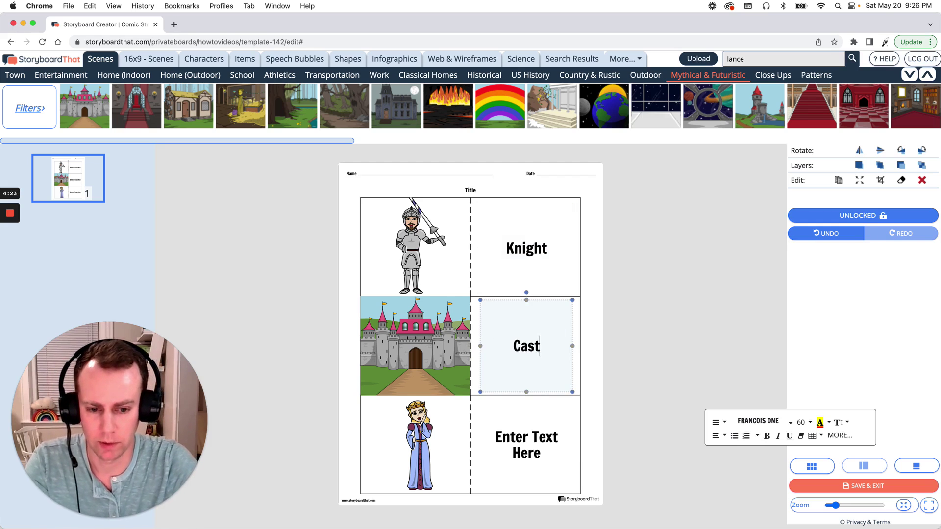
triple_click(513, 451)
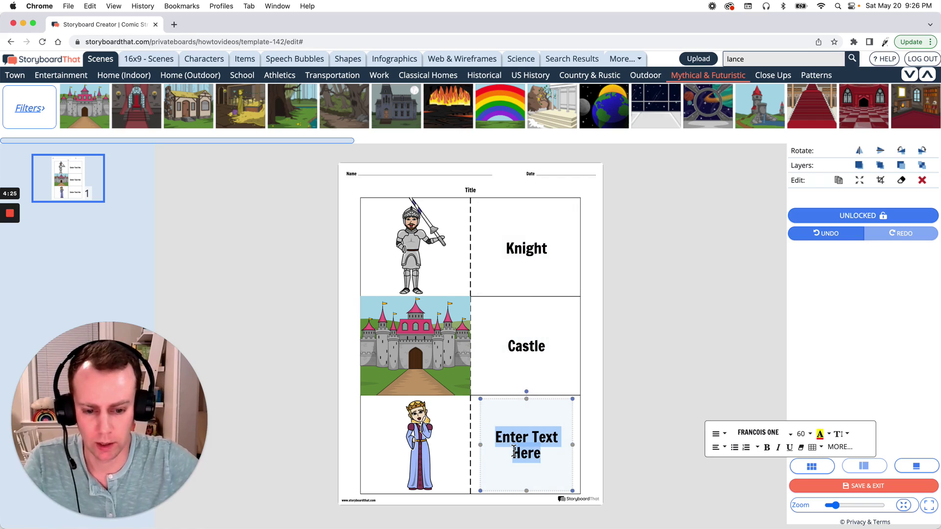
type("Queen")
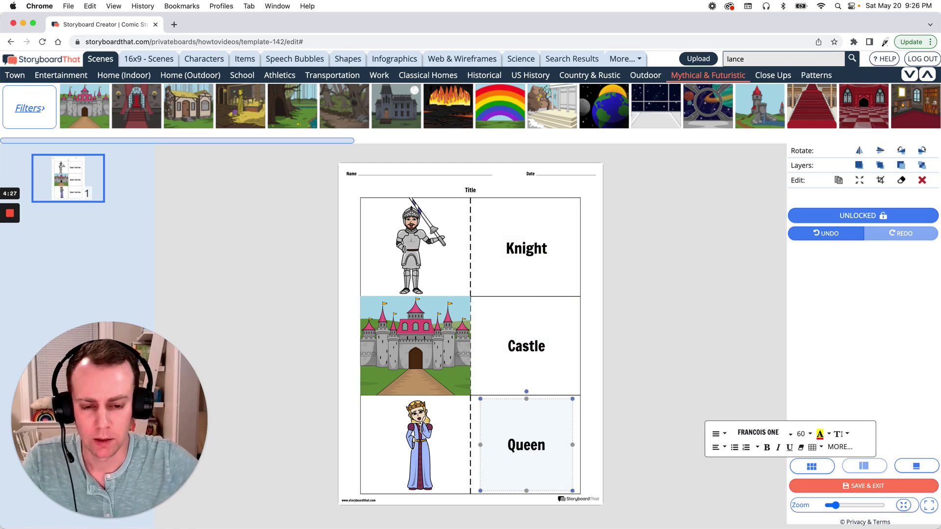
Apply the Cherry Swash font to the Knight label, keeping its size at 60
triple_click(523, 259)
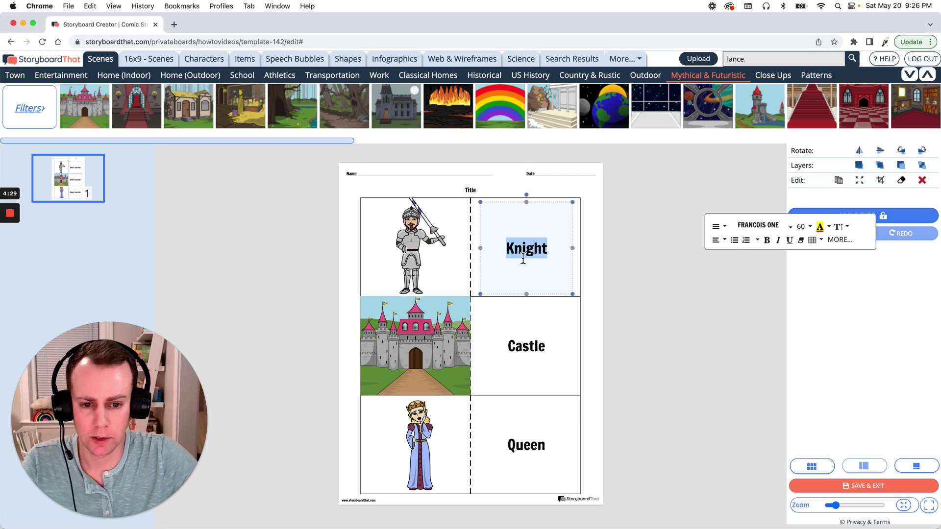
left_click(779, 230)
scroll(784, 279, "down", 5)
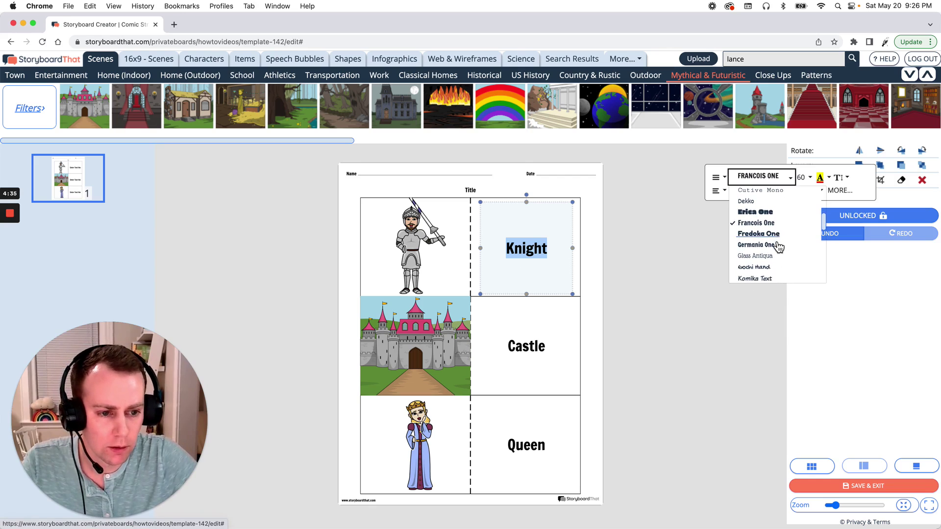
scroll(779, 246, "up", 4)
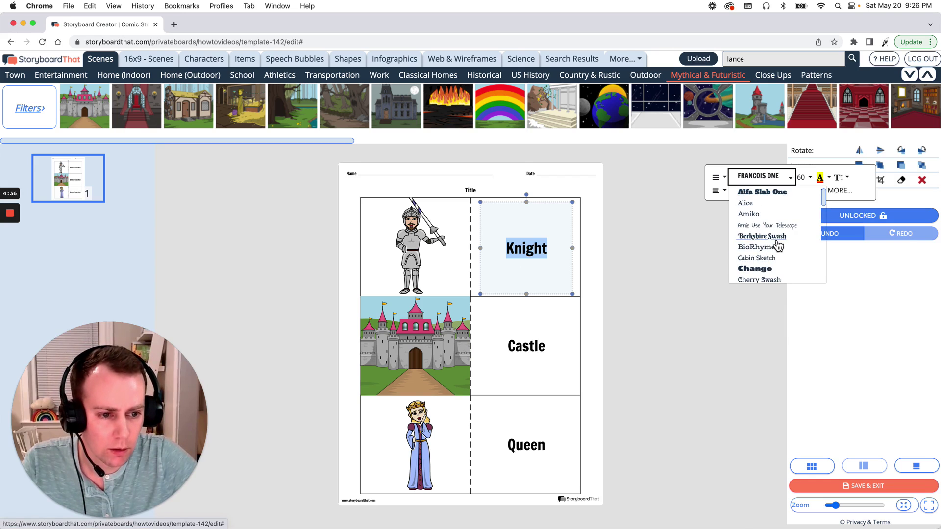
left_click(786, 277)
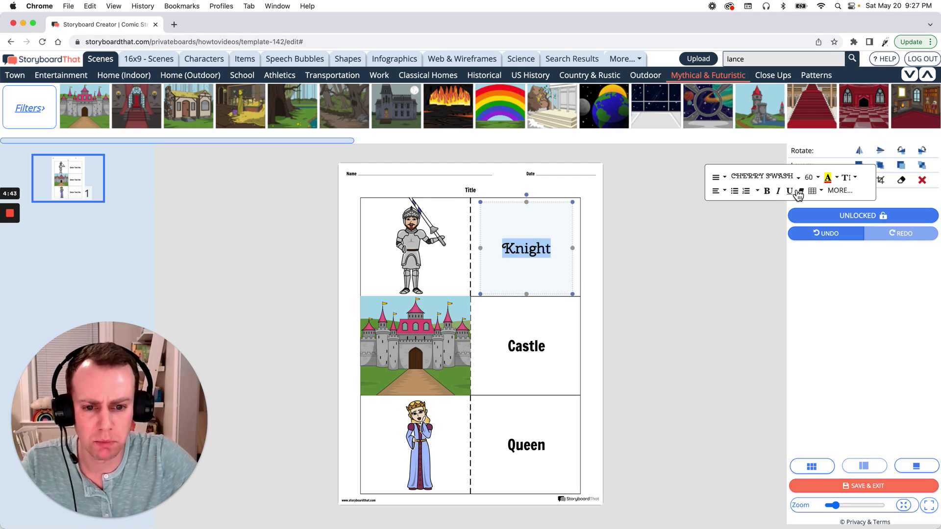
left_click(824, 183)
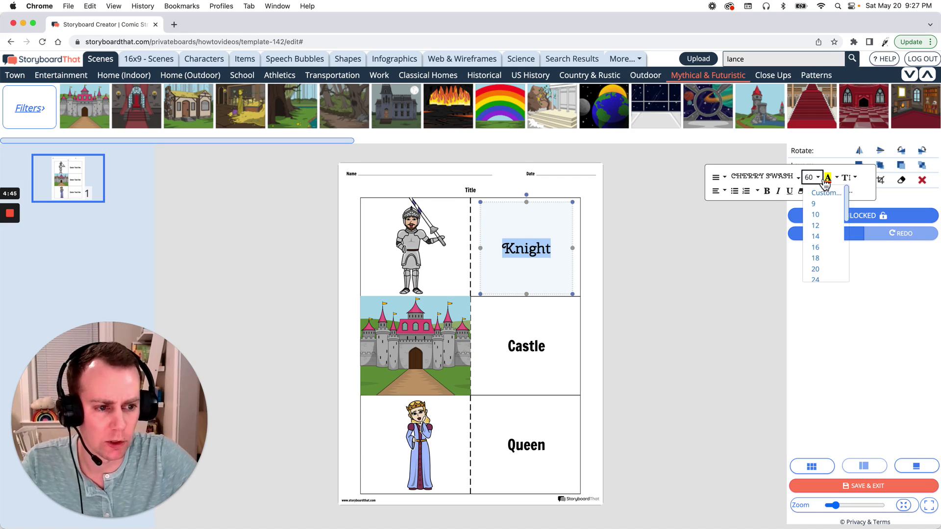
scroll(826, 189, "down", 5)
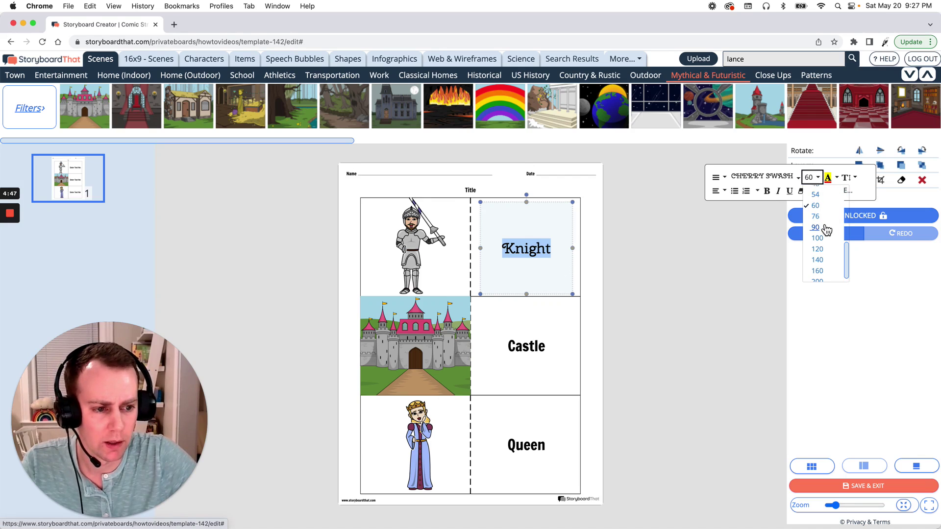
left_click(812, 177)
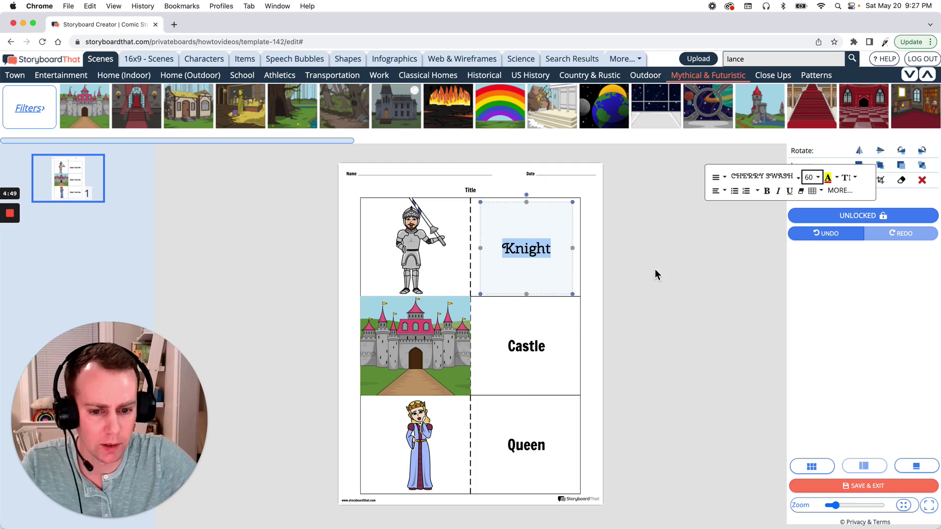
Apply the Cherry Swash font to the Castle label
left_click(523, 347)
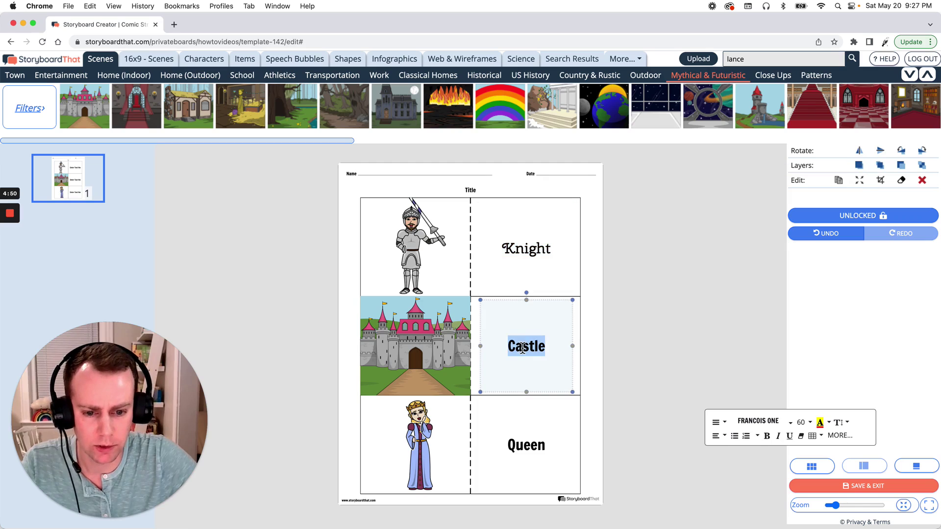
left_click(776, 428)
scroll(777, 480, "down", 2)
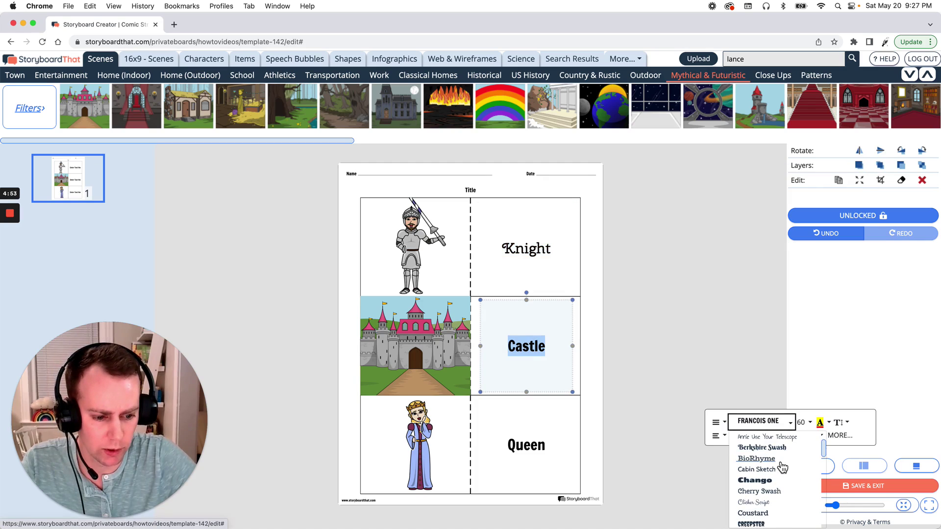
left_click(759, 485)
Apply the Cherry Swash font to the Queen label, then deselect it
left_click(532, 452)
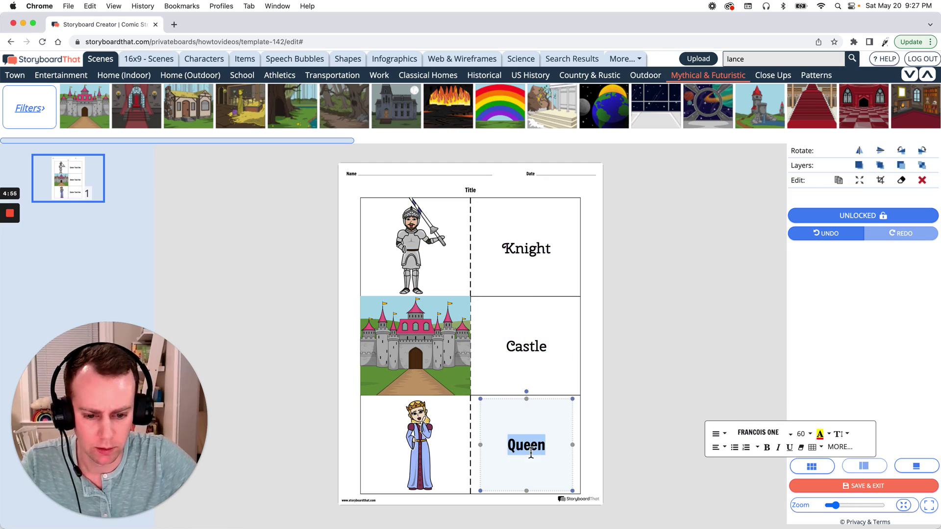
left_click(772, 435)
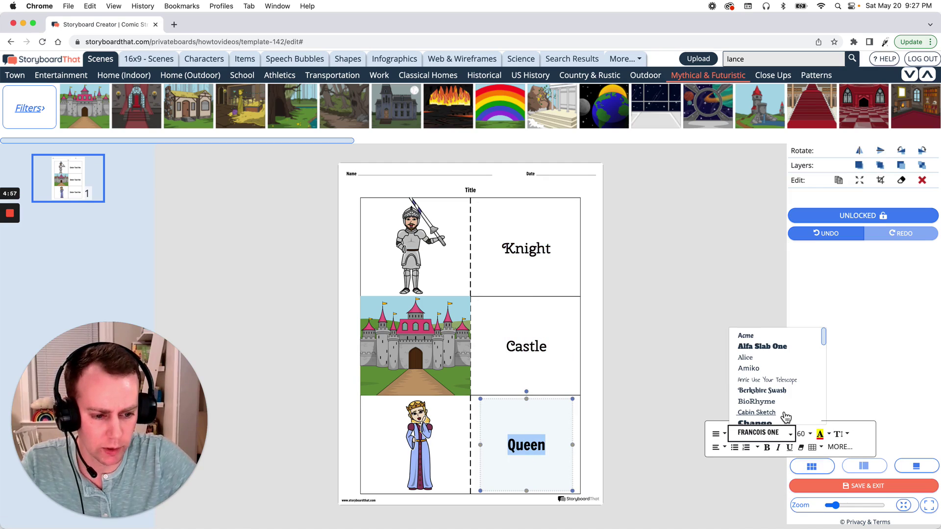
scroll(786, 411, "down", 3)
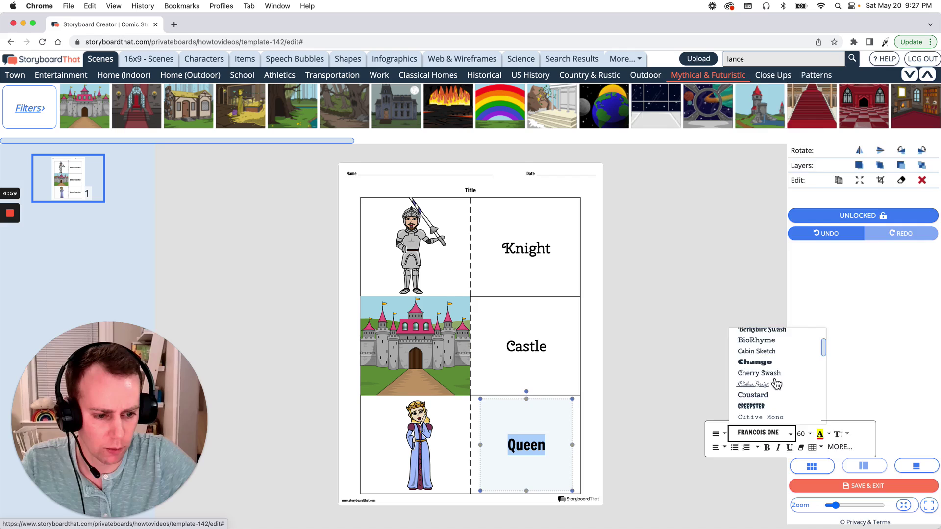
key("Escape")
double_click(525, 453)
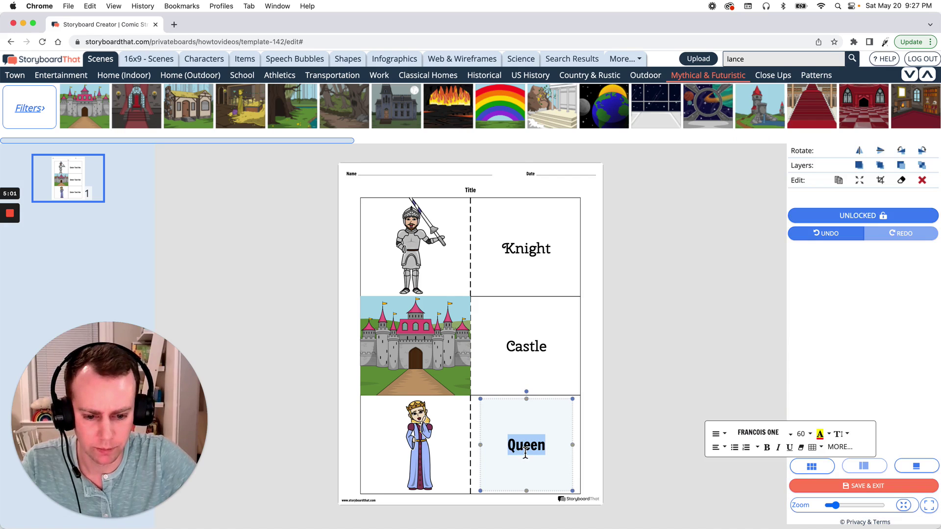
left_click(790, 435)
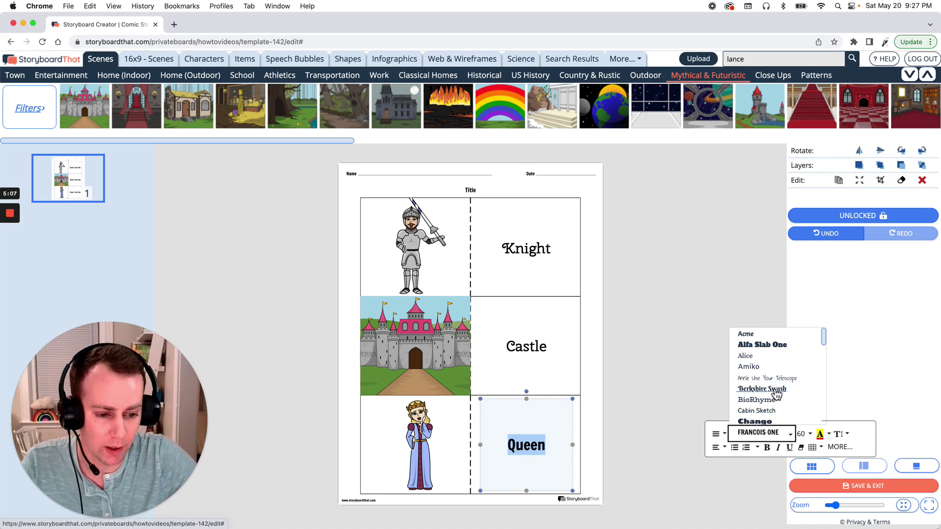
scroll(774, 397, "down", 2)
left_click(778, 405)
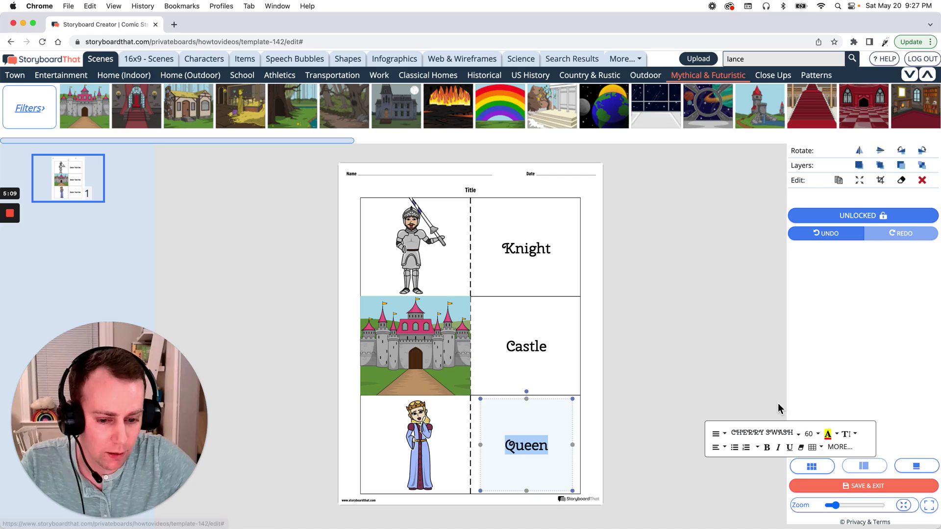
left_click(728, 382)
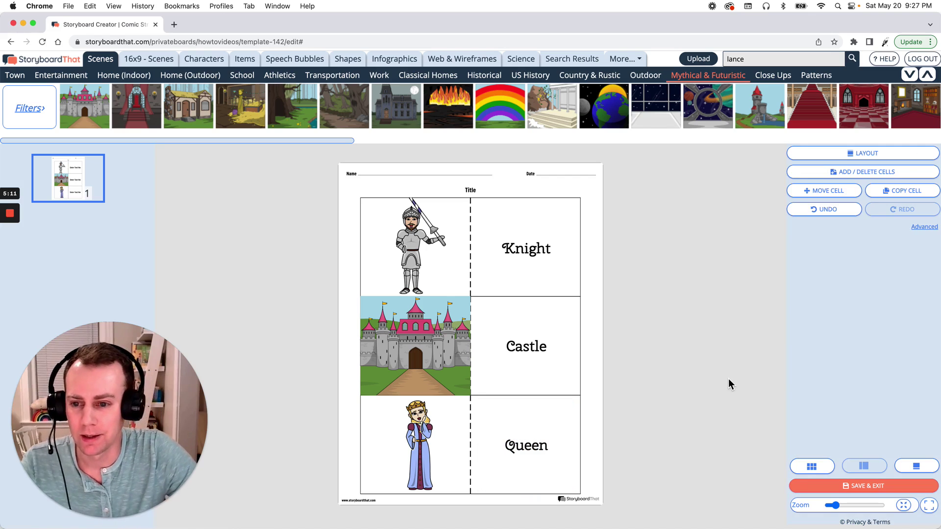